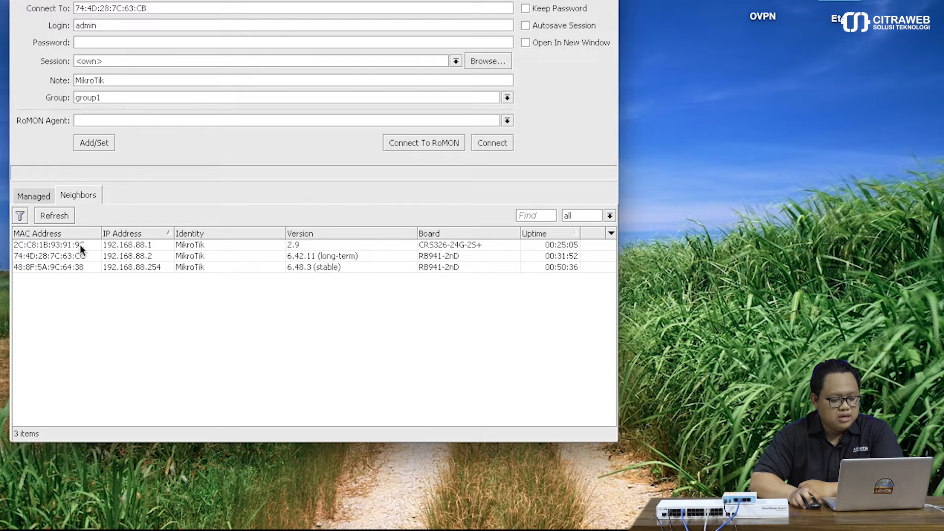
Select the CRS326-24G-2S+ at 192.168.88.1 as WinBox's target after viewing the .2 and .254 entries.
click(80, 245)
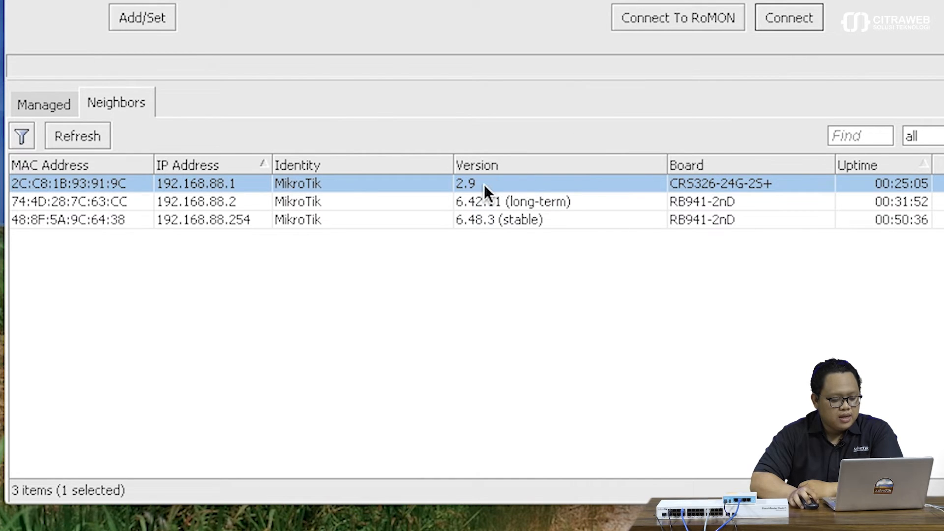
click(230, 205)
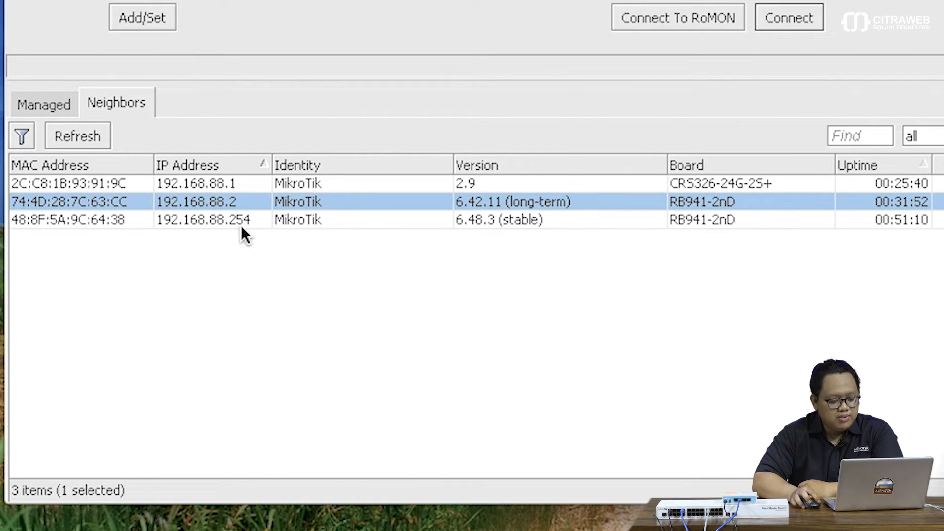
click(243, 223)
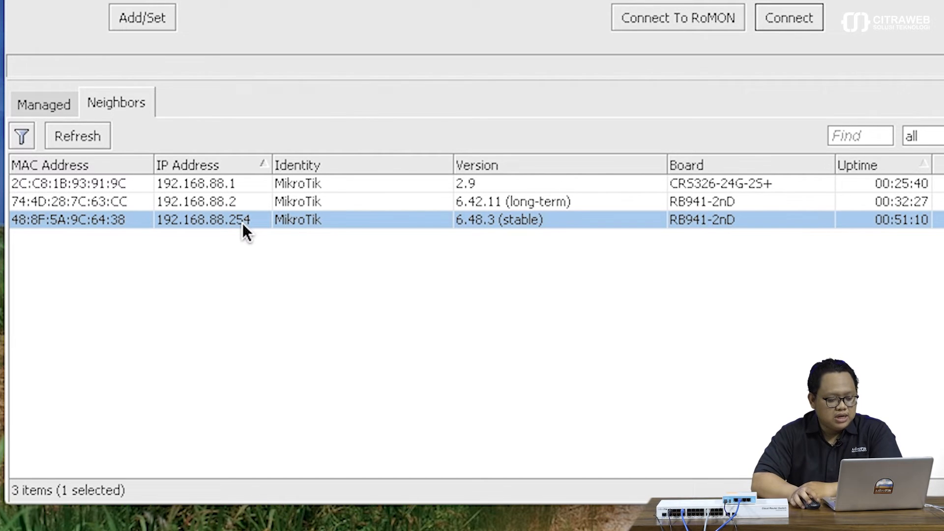
click(243, 185)
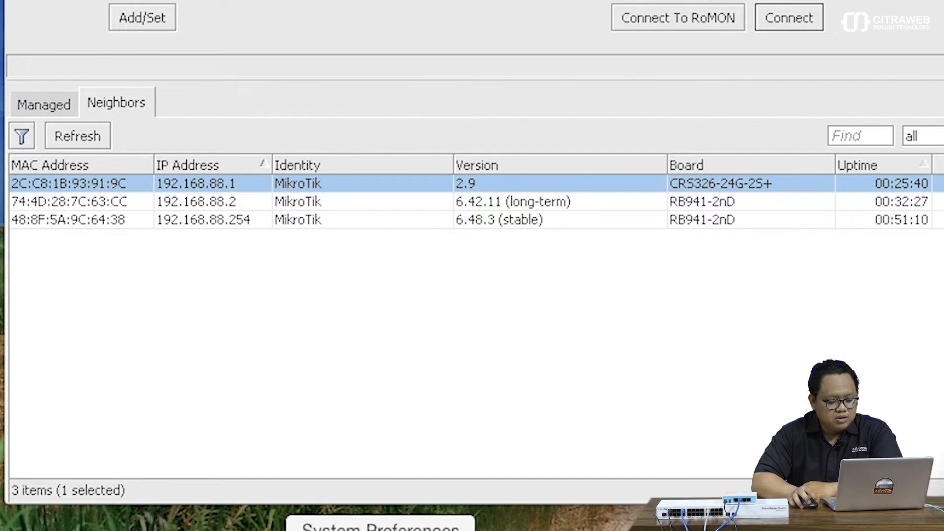
Check the Mac's Ethernet IP 192.168.88.100 and router 192.168.88.254 in Network preferences.
click(381, 530)
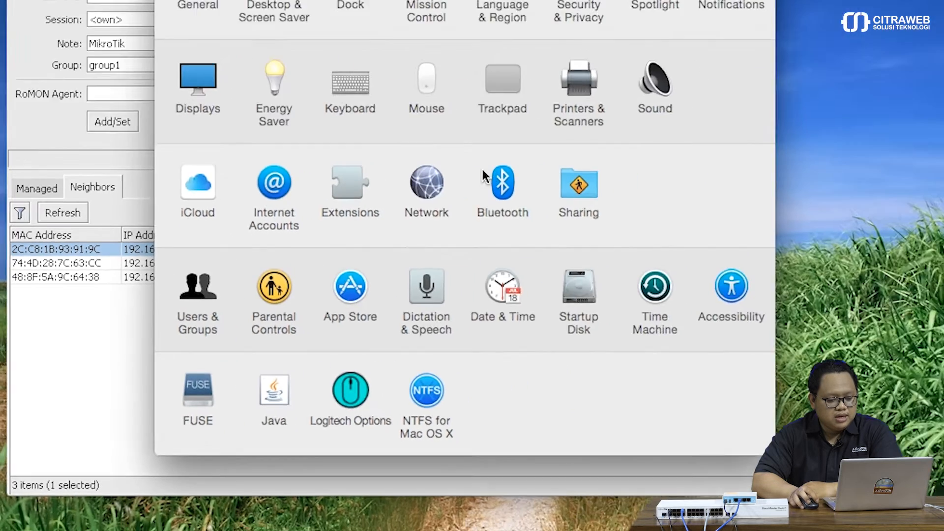
click(429, 190)
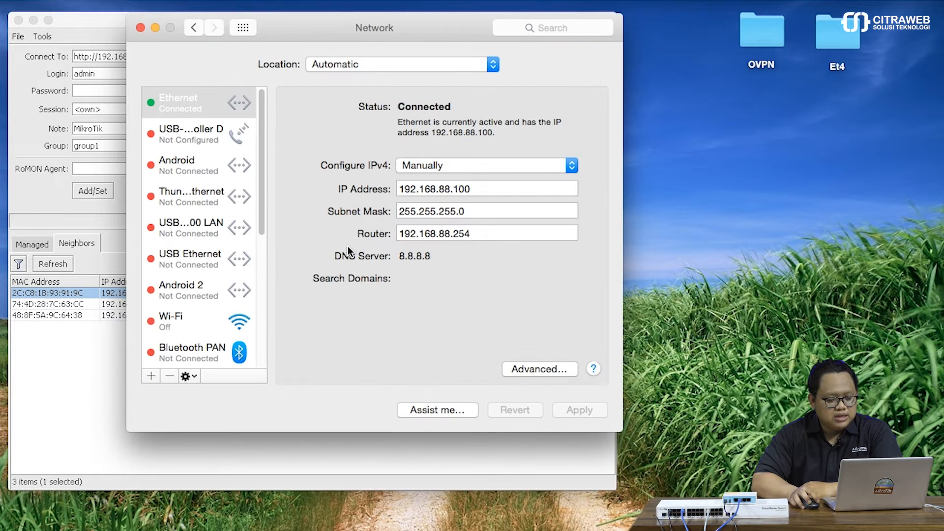
click(487, 188)
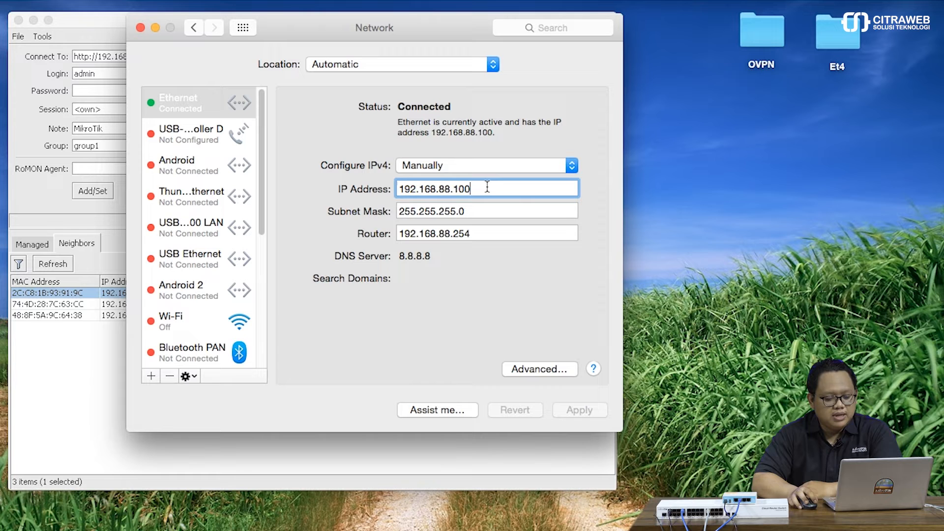
click(481, 234)
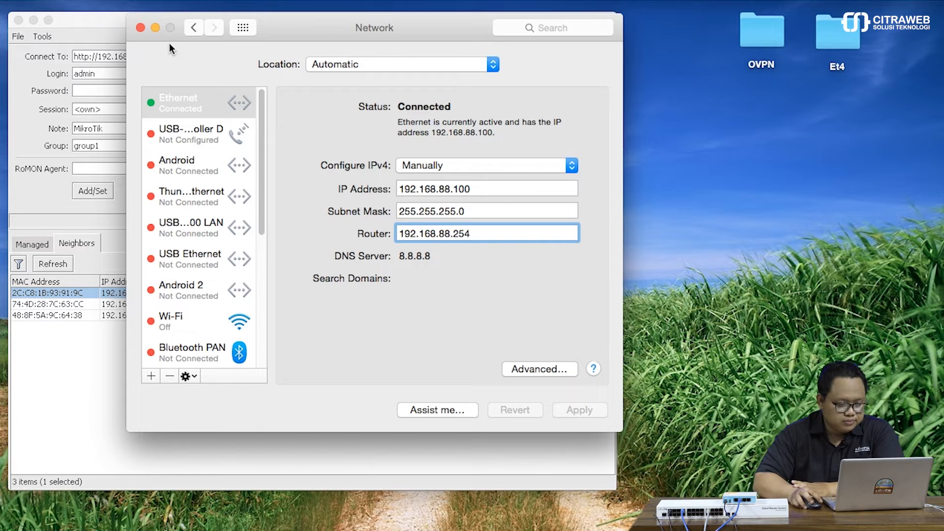
Connect to 192.168.88.1 from WinBox and log in to SwOS in Firefox as admin.
click(140, 27)
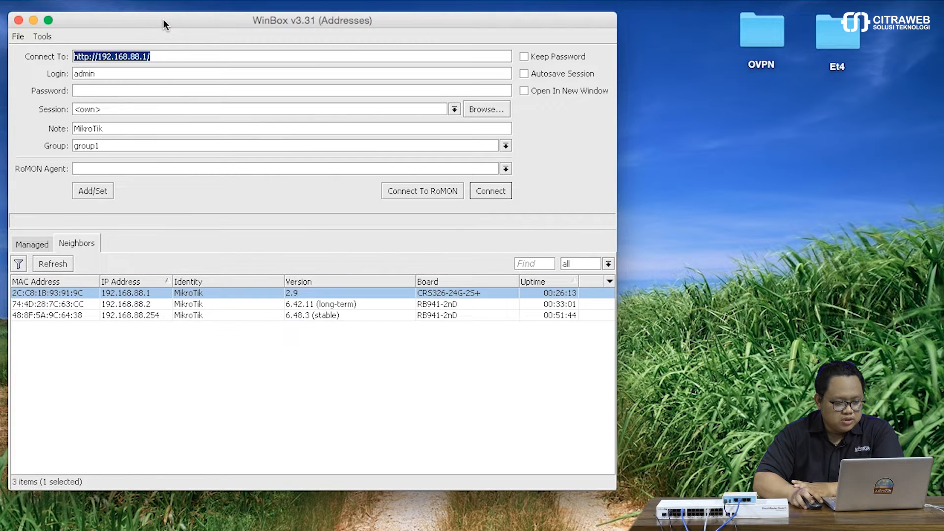
click(110, 291)
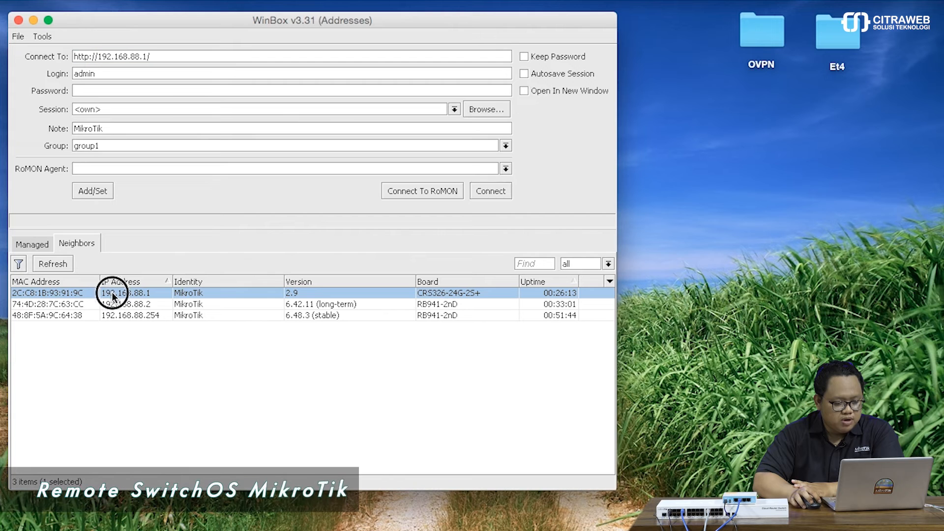
click(493, 192)
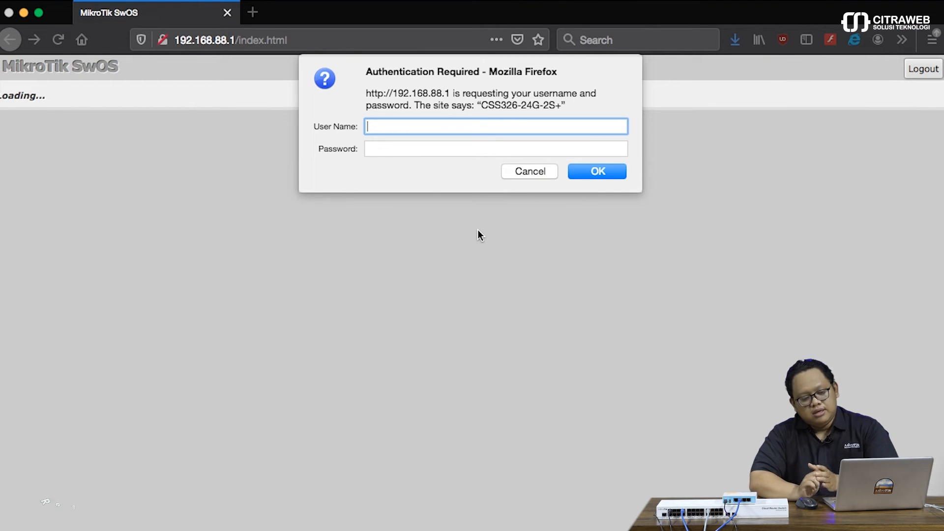
text(admin)
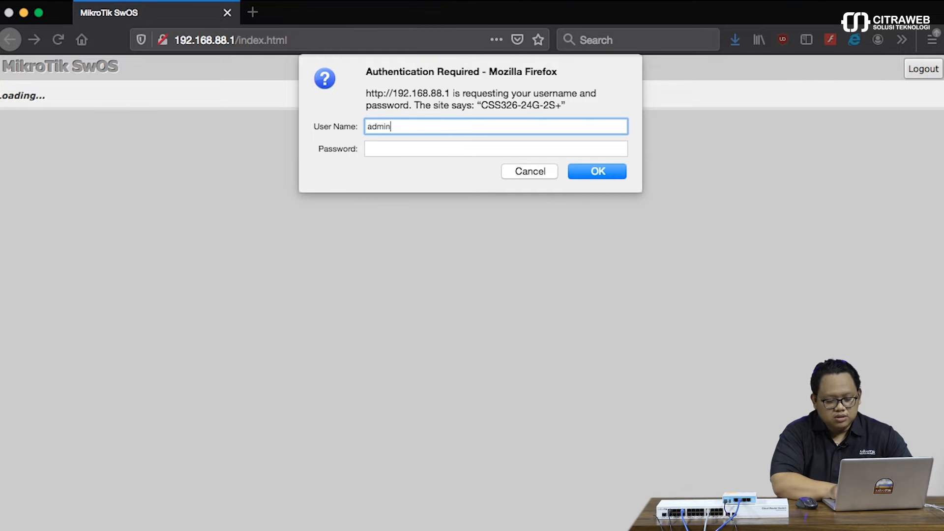
key(Return)
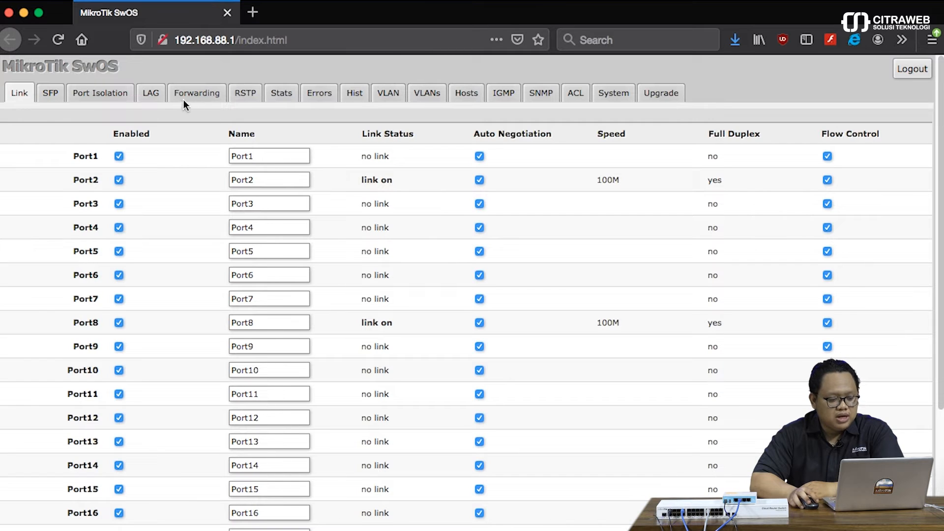
Append a new blank ACL rule and locate its Rate field.
click(193, 93)
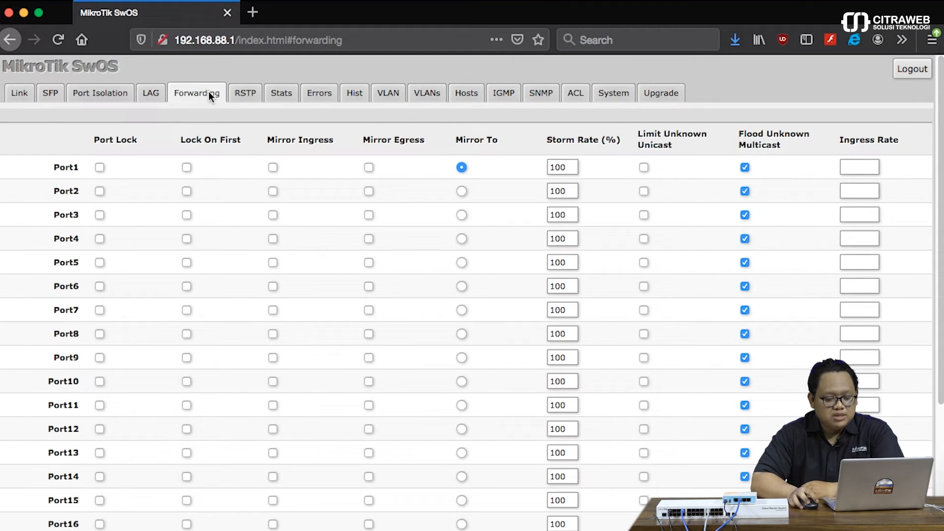
click(576, 94)
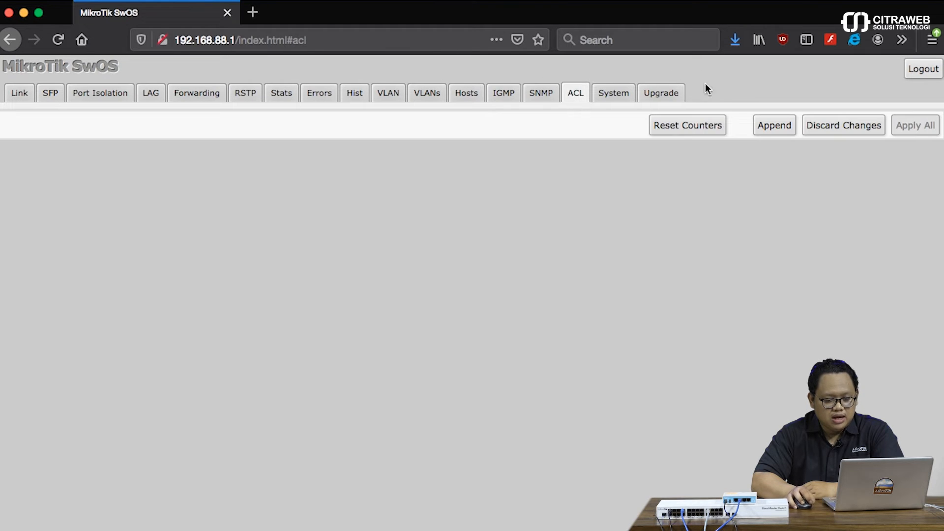
click(766, 131)
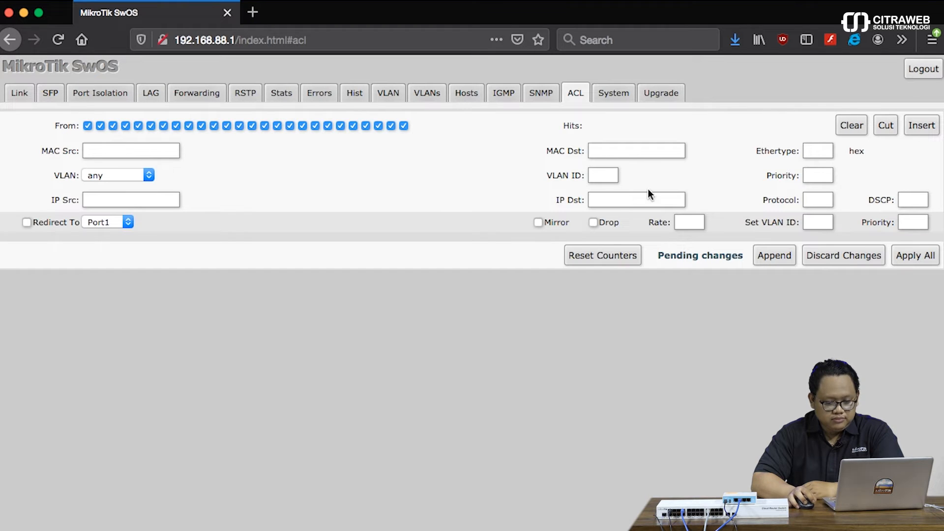
click(689, 223)
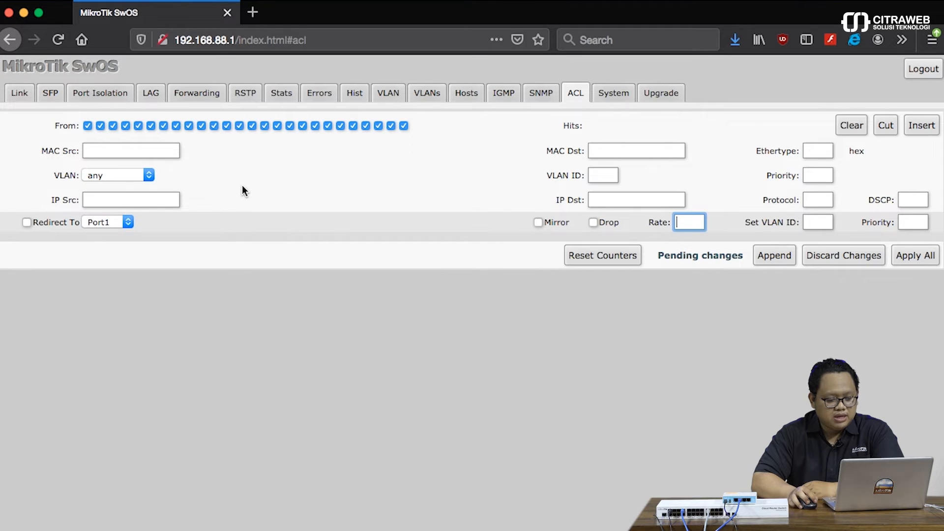
Review the rule's IP Src, IP Dst, VLAN ID and Protocol fields, then return to Forwarding.
click(159, 200)
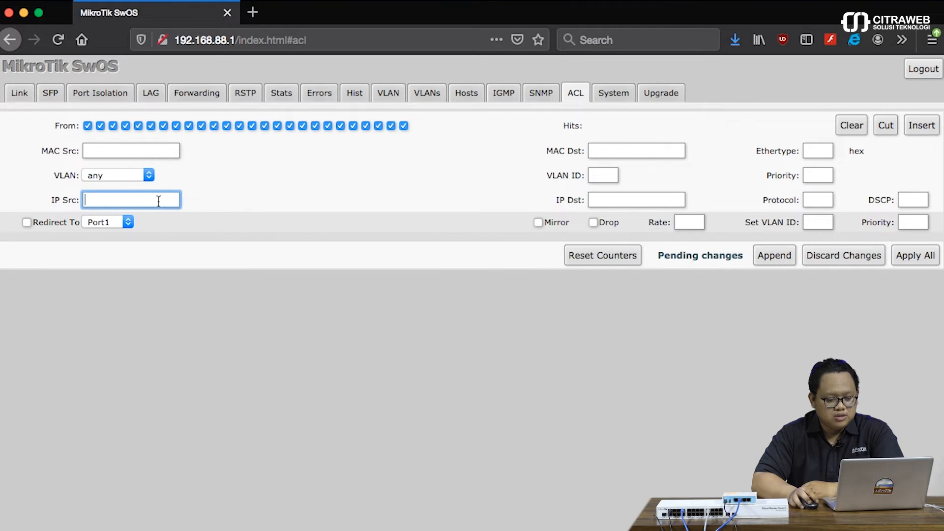
click(606, 198)
click(600, 173)
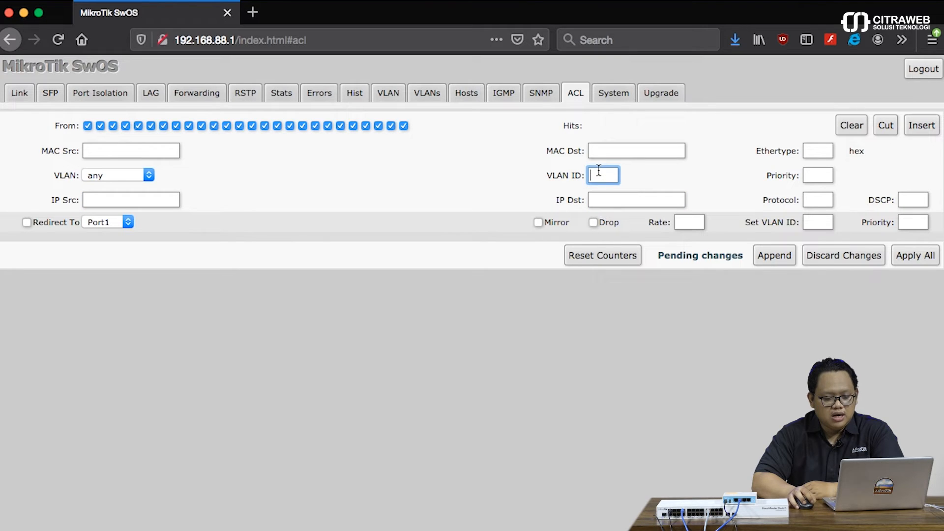
click(811, 199)
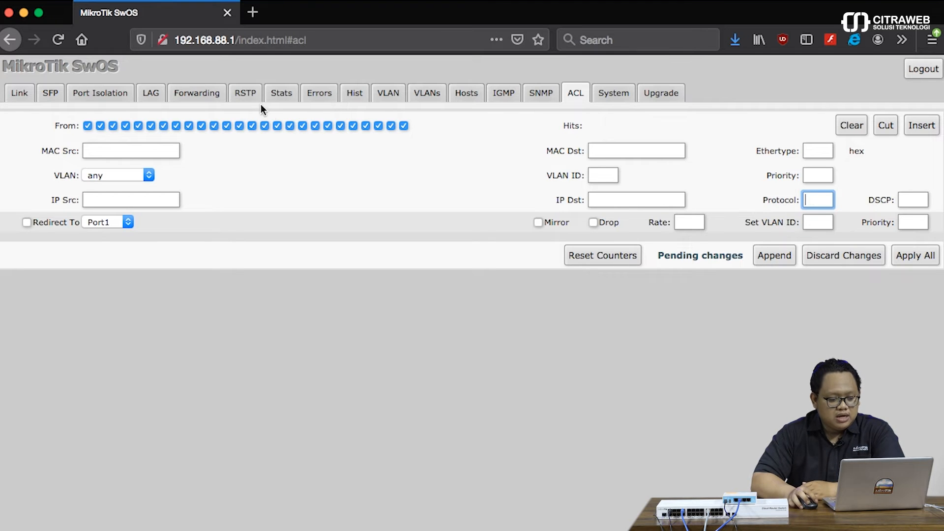
click(200, 92)
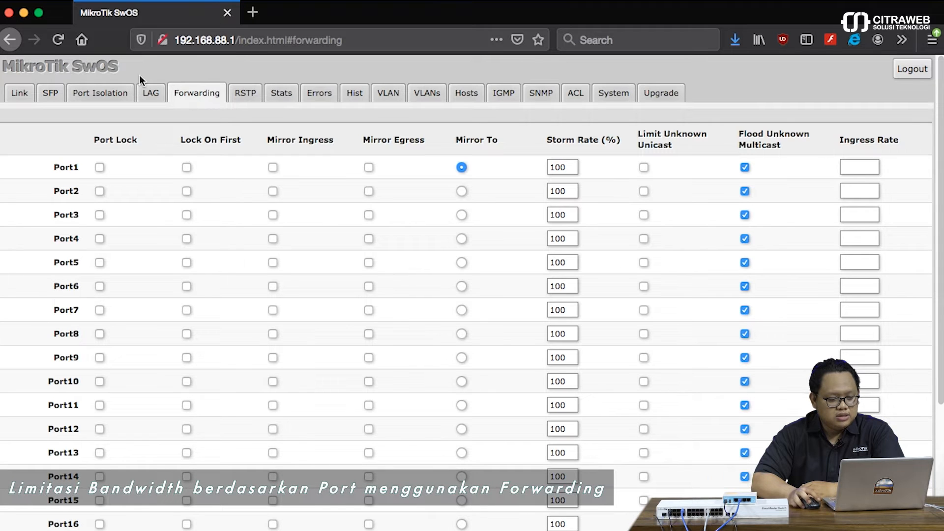
Inspect the MAC addresses learned on Port8 and Port18 in the Hosts table, then return to Link.
click(14, 95)
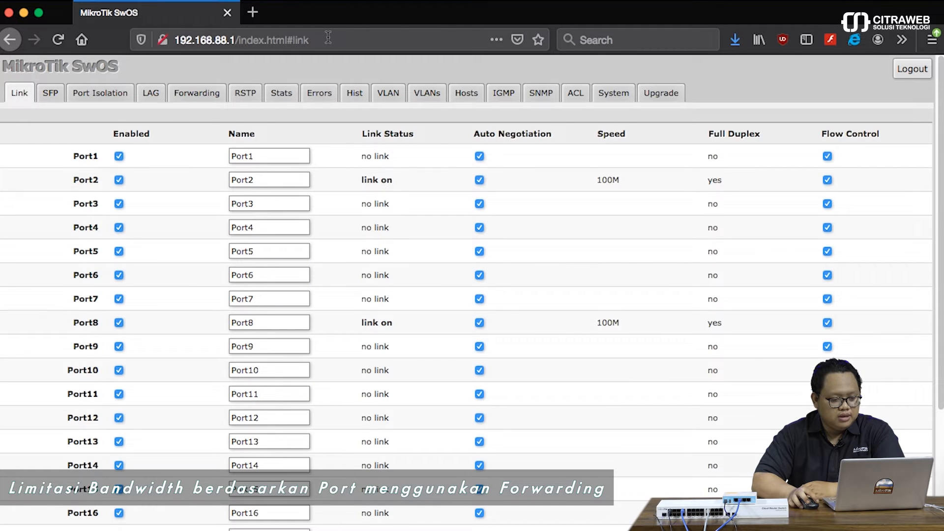
click(471, 95)
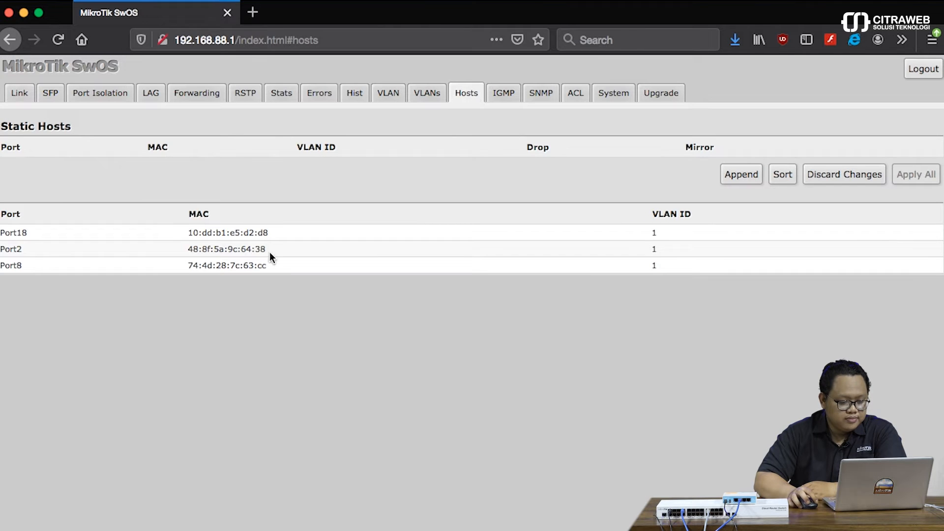
double_click(259, 268)
triple_click(259, 269)
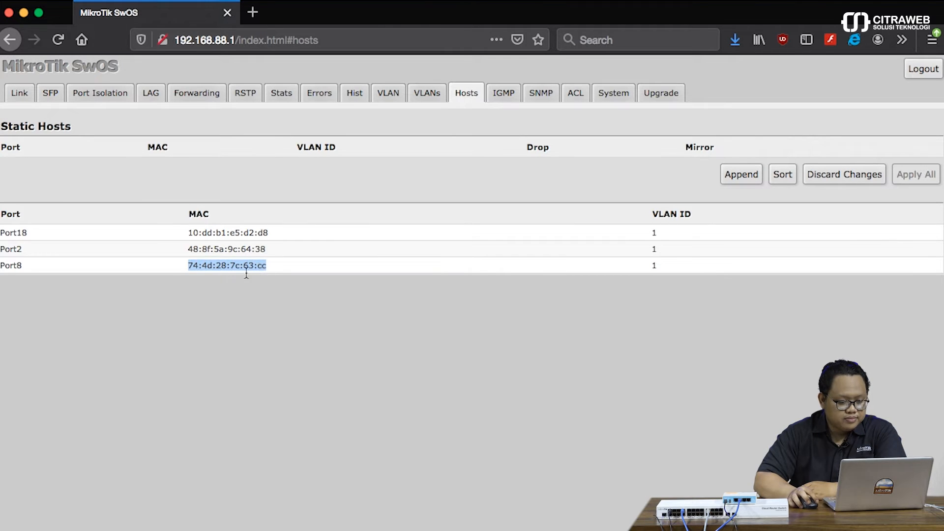
triple_click(191, 226)
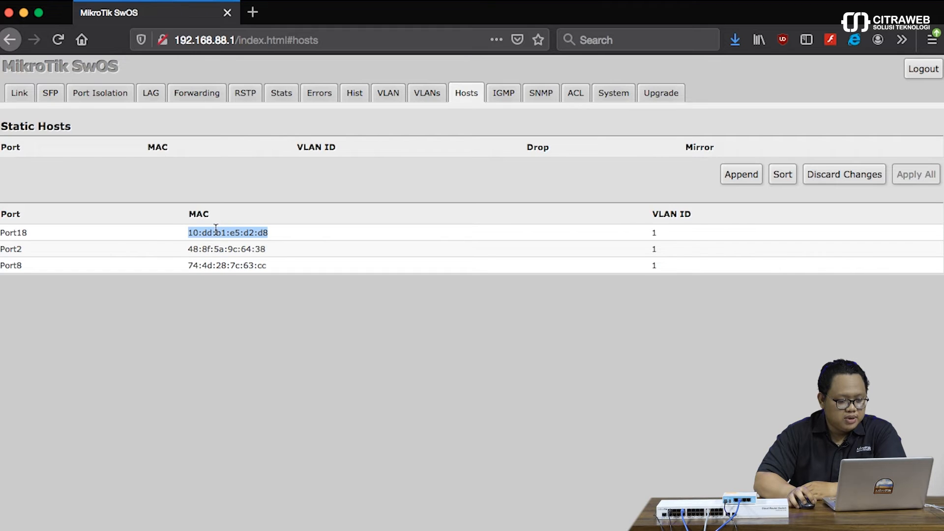
click(20, 93)
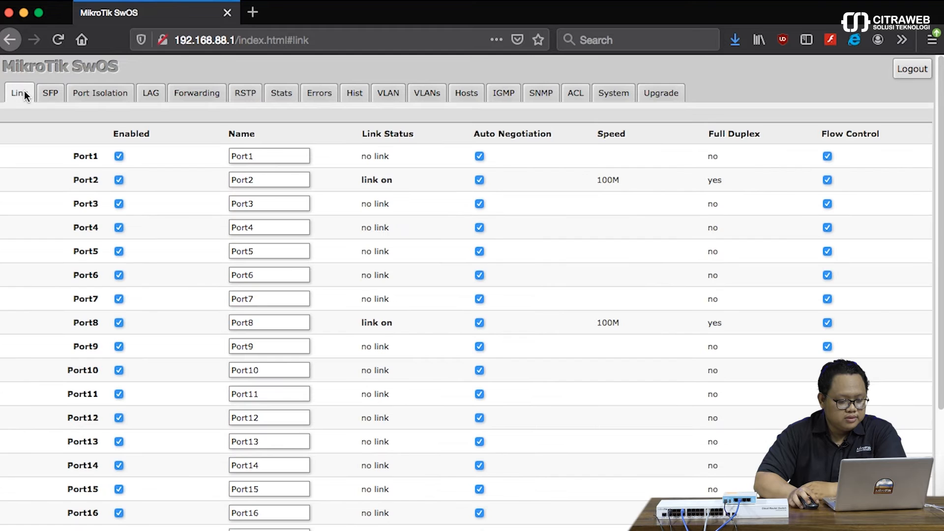
Confirm the Ethernet hardware runs 1000baseT full-duplex, then close Network preferences.
click(259, 522)
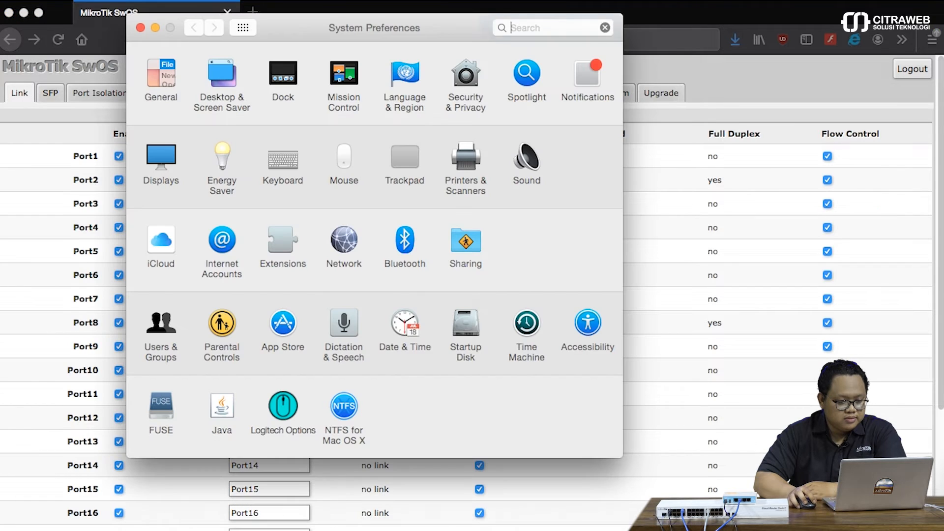
click(349, 242)
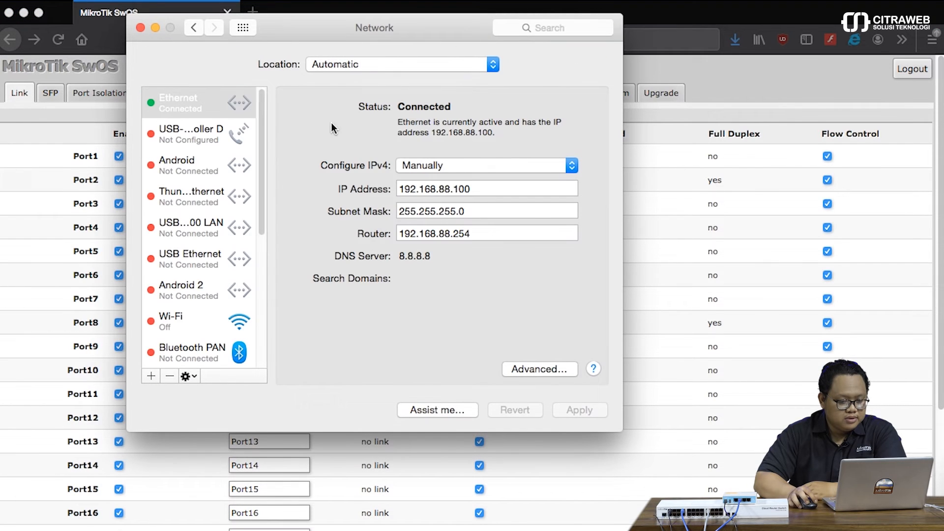
click(520, 370)
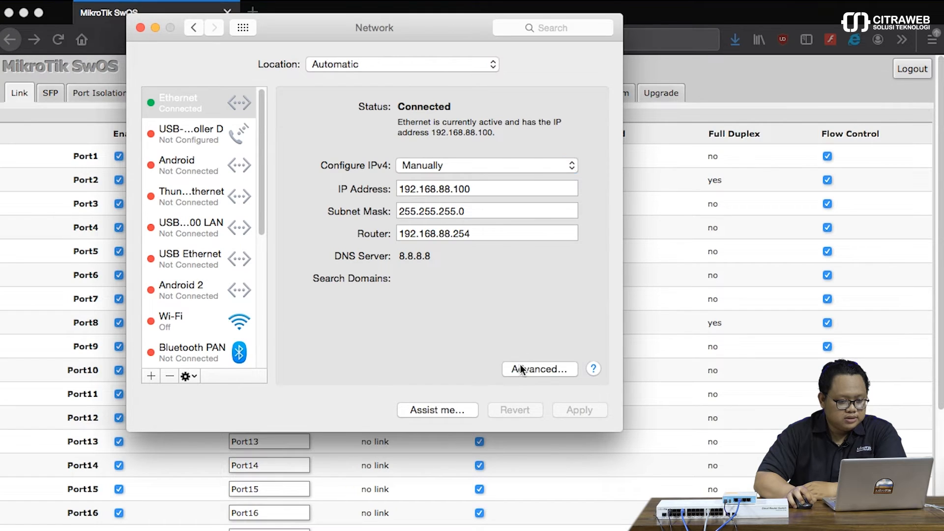
click(488, 90)
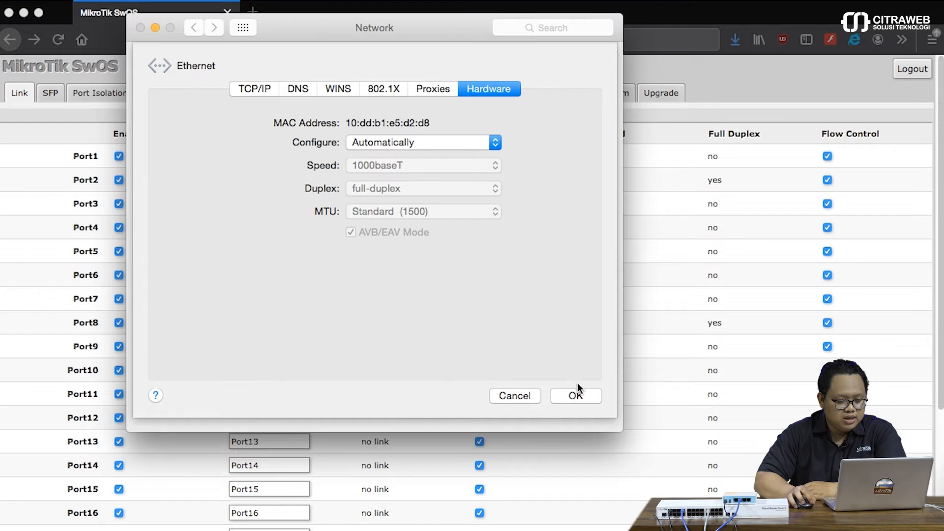
click(570, 396)
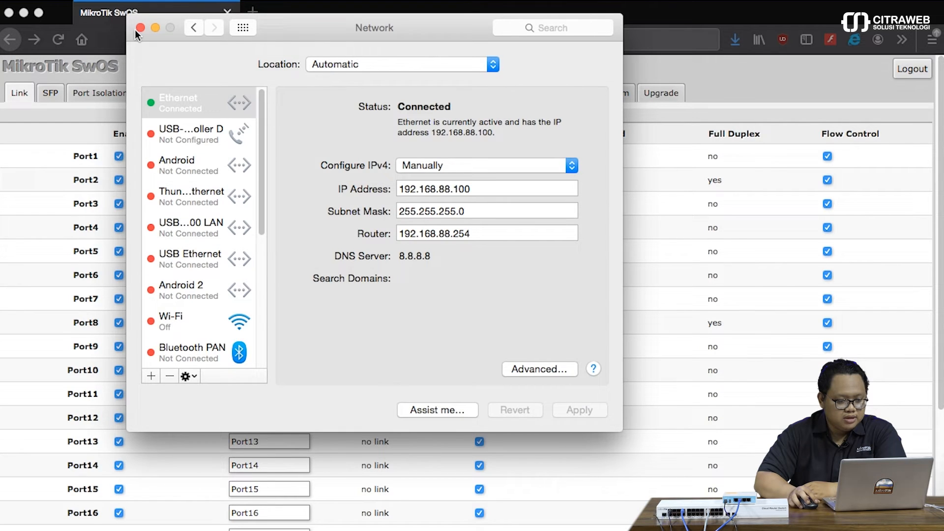
click(140, 28)
scroll(438, 376, down, 4)
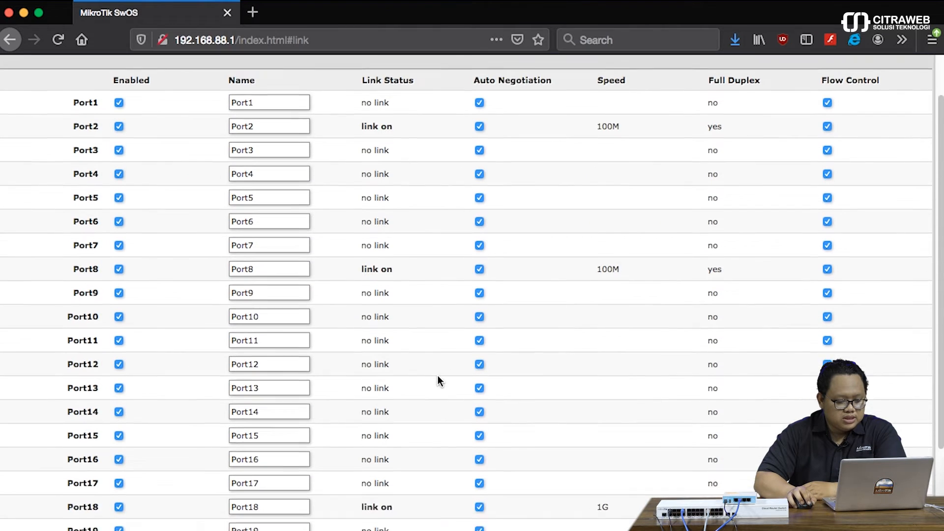
drag(393, 469, 365, 472)
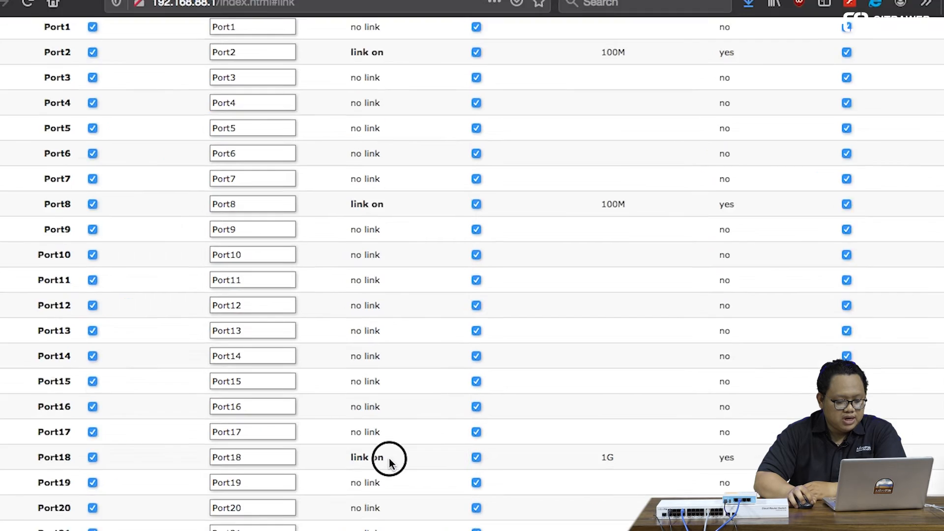
drag(261, 364, 253, 360)
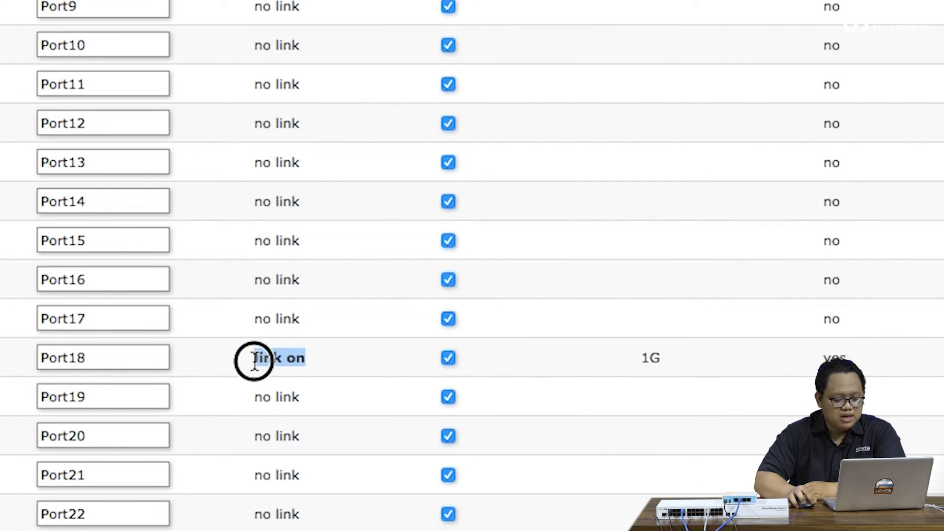
click(252, 361)
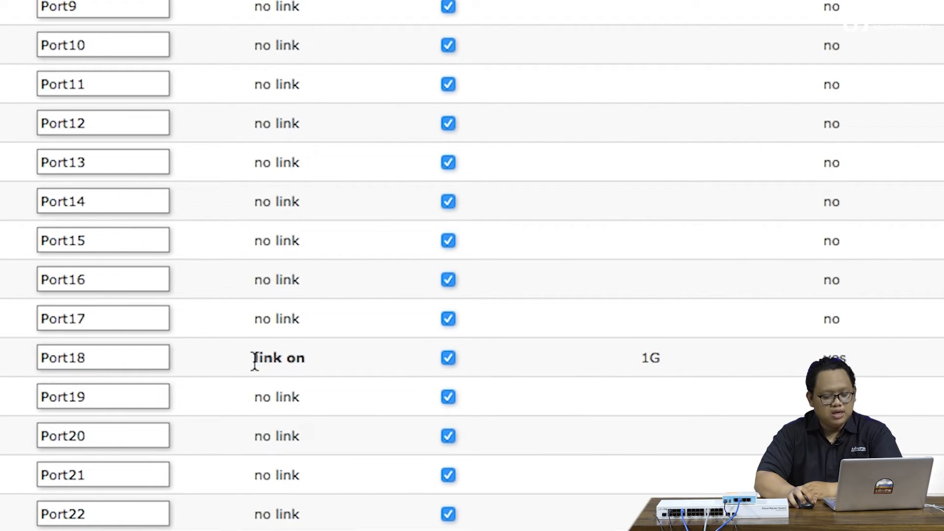
click(669, 358)
drag(669, 358, 643, 355)
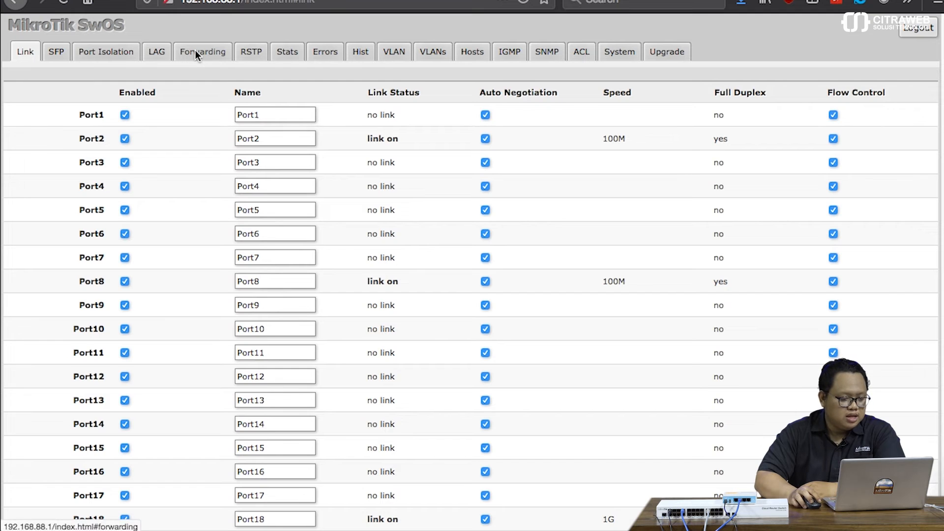
Set Port18's Ingress Rate to 1M on the Forwarding page and Apply All.
click(202, 52)
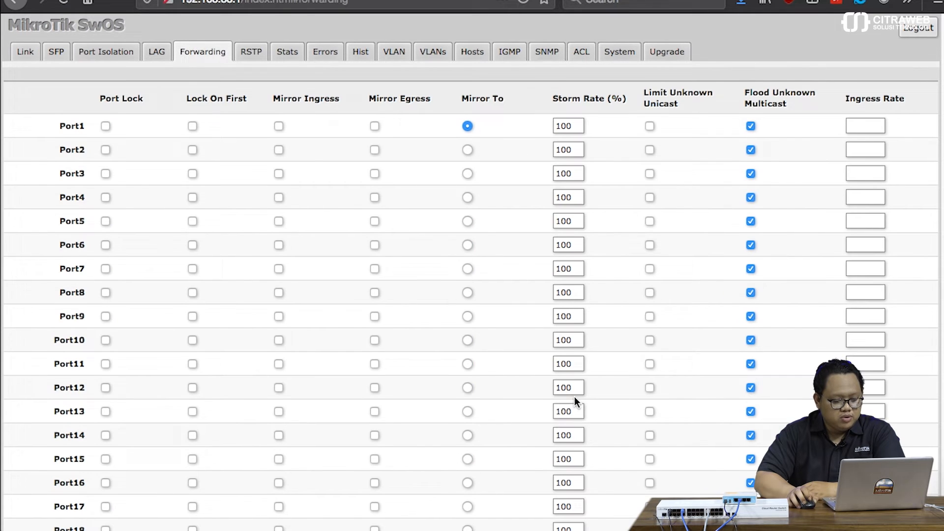
scroll(574, 397, down, 1)
scroll(575, 396, down, 3)
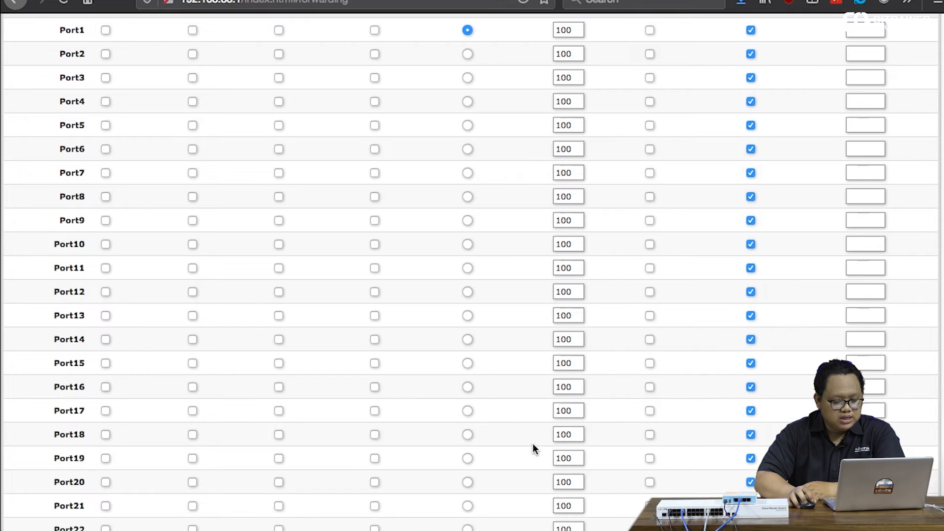
click(863, 435)
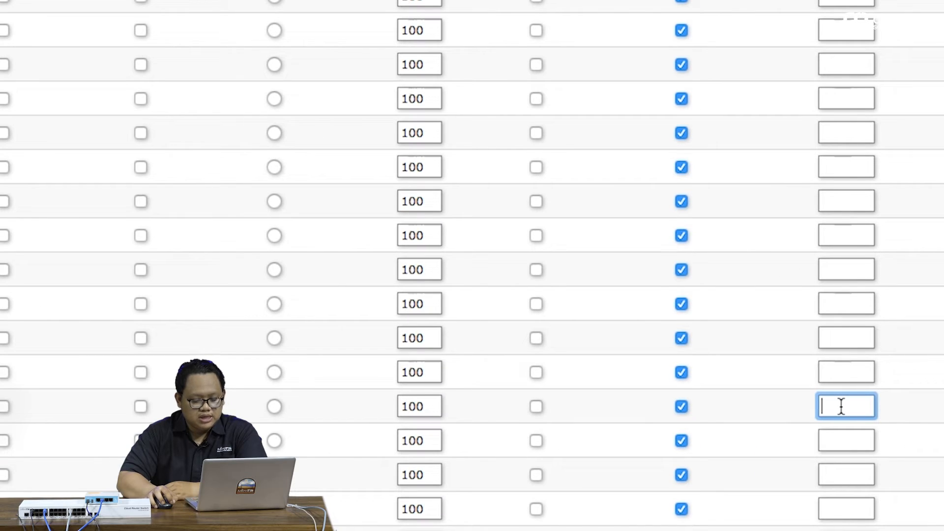
text(1)
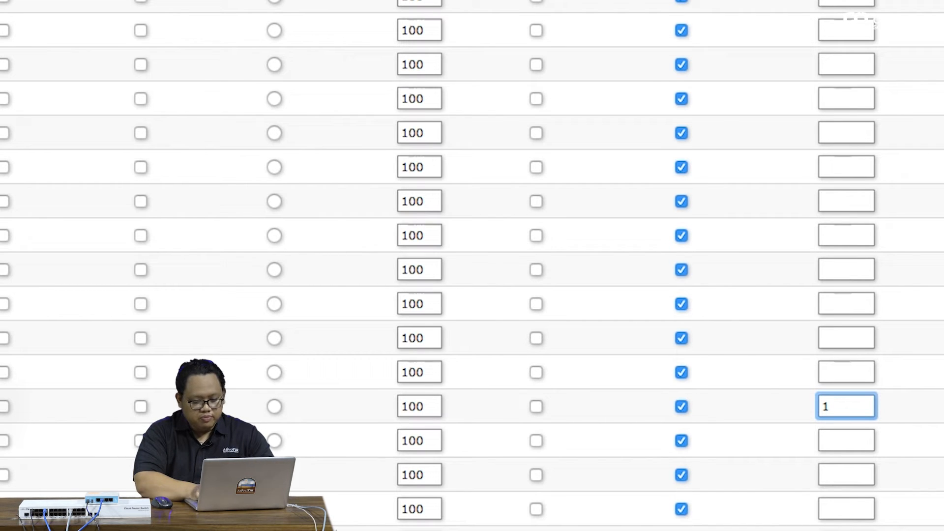
text(M)
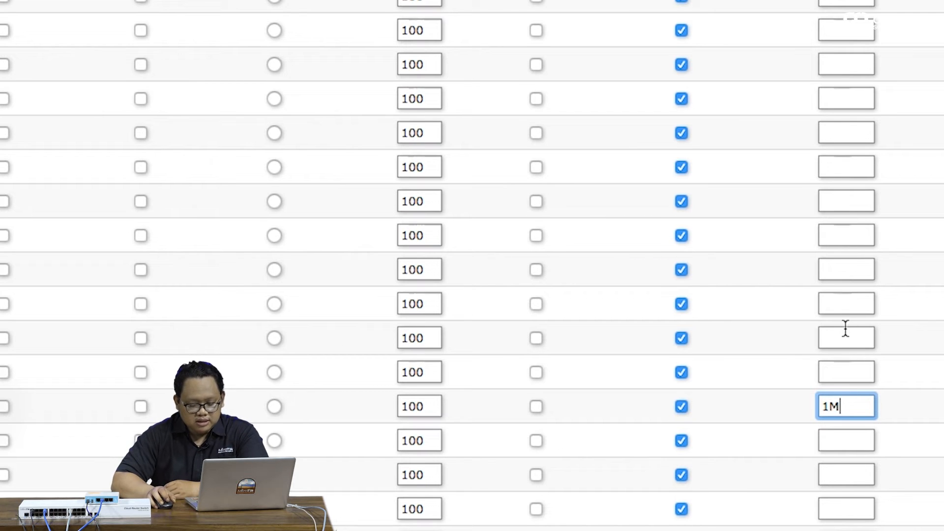
scroll(834, 367, up, 3)
scroll(833, 367, down, 5)
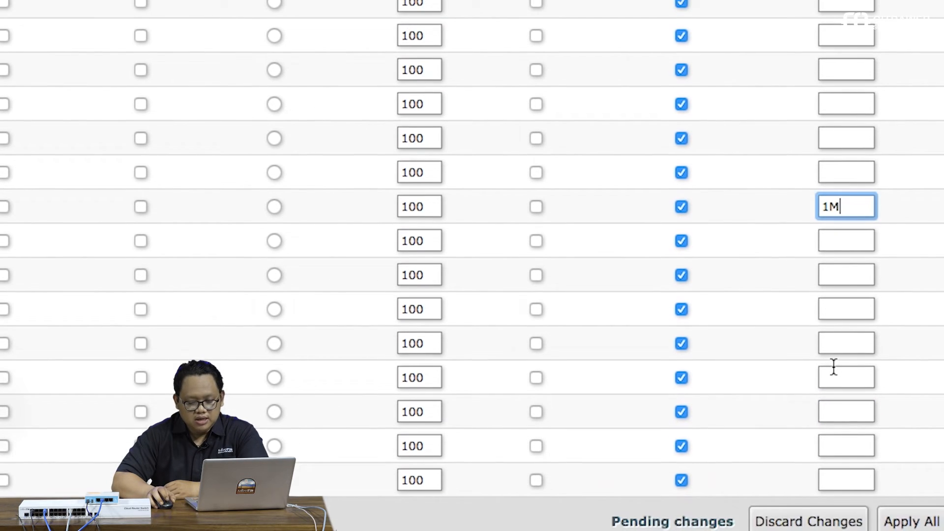
click(908, 521)
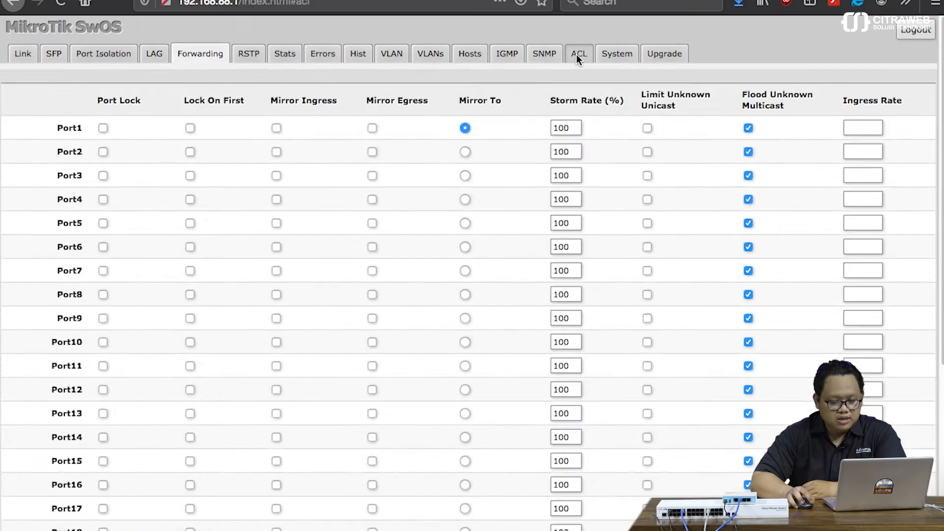
Discard the unsaved ACL rule and go back to the Forwarding page.
click(578, 53)
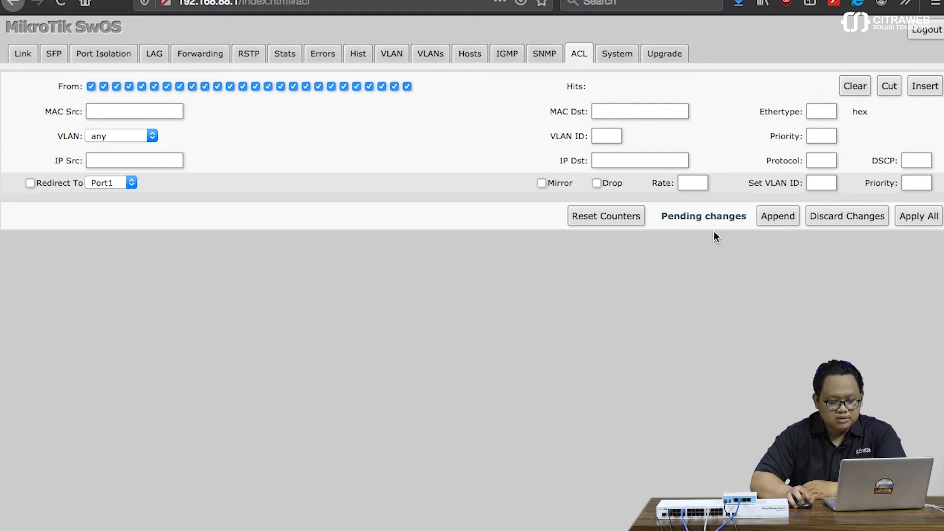
click(853, 218)
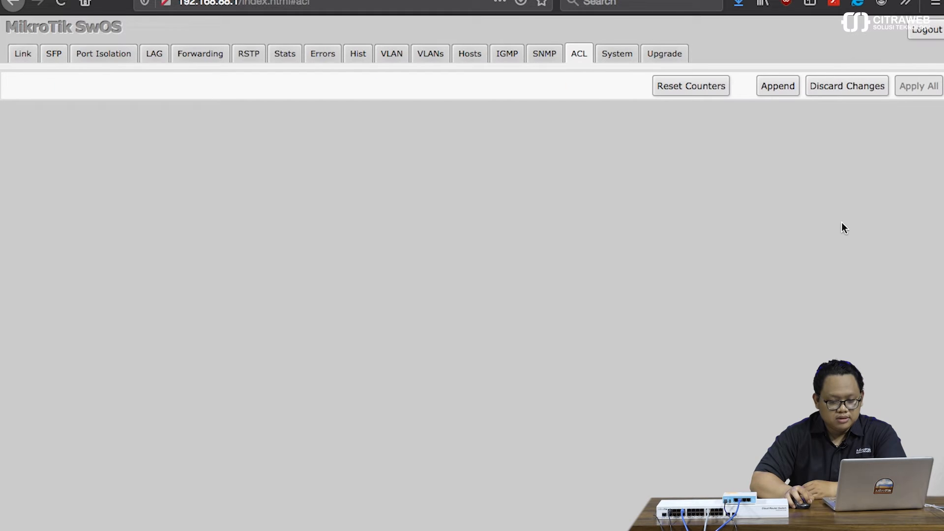
click(221, 58)
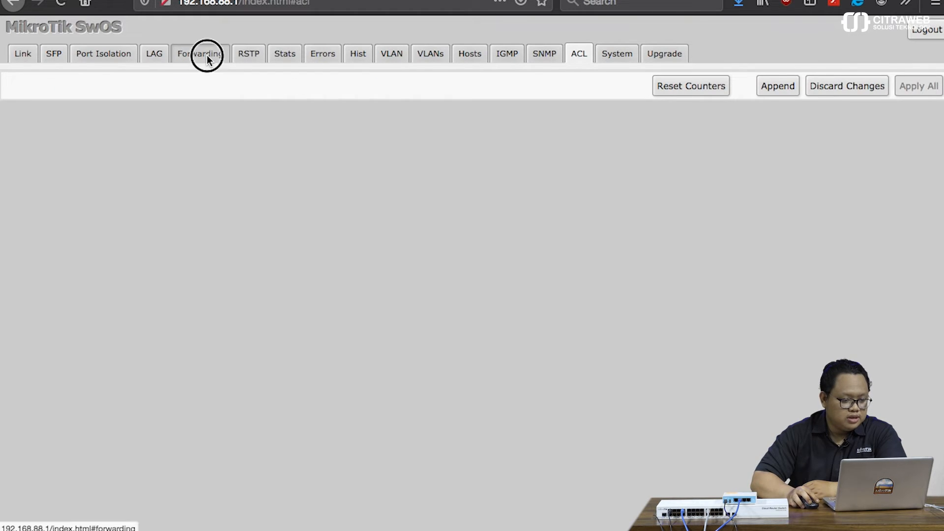
scroll(660, 328, down, 1)
scroll(660, 324, down, 5)
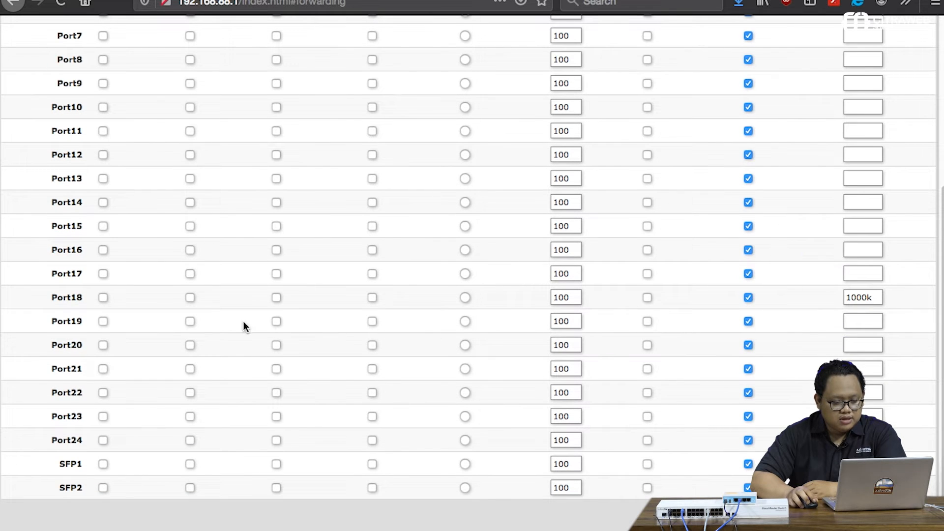
scroll(221, 315, up, 1)
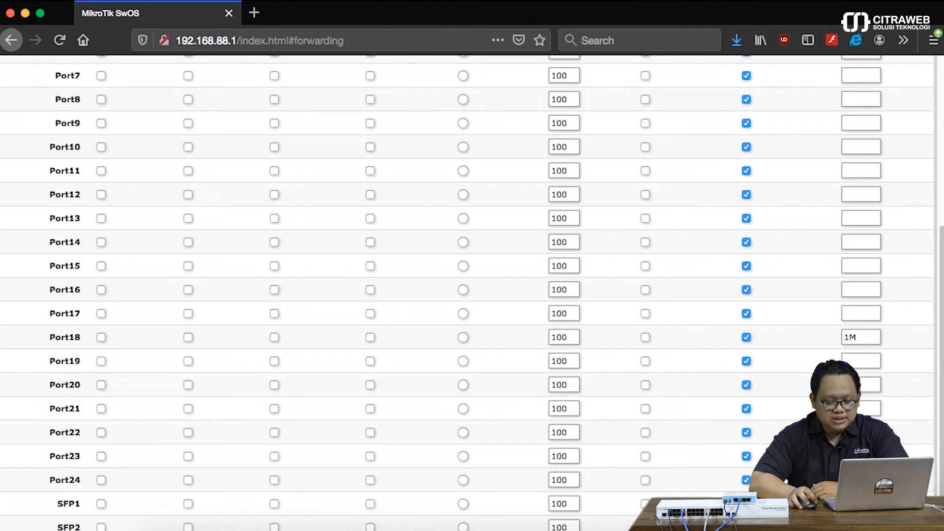
Run a UDP Bandwidth Test to 192.168.88.2, seeing throughput hold near 984 kbps.
click(683, 529)
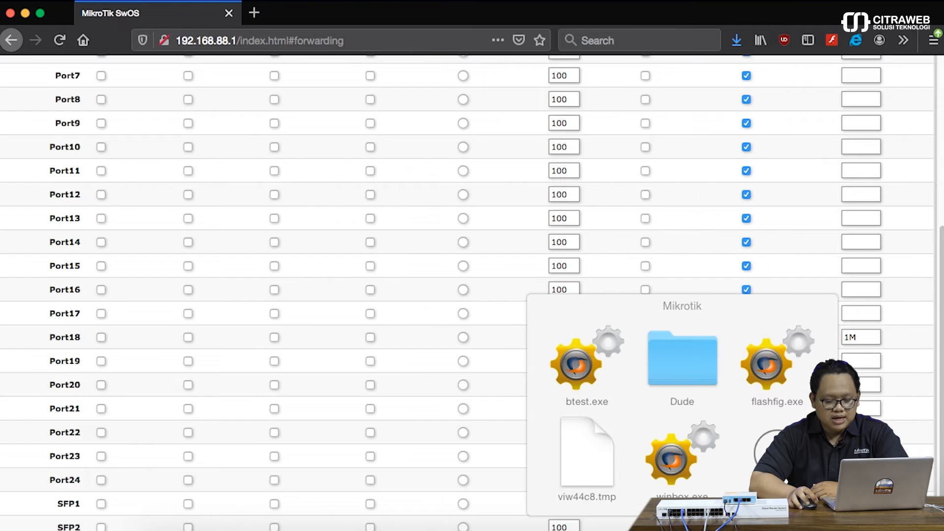
click(594, 370)
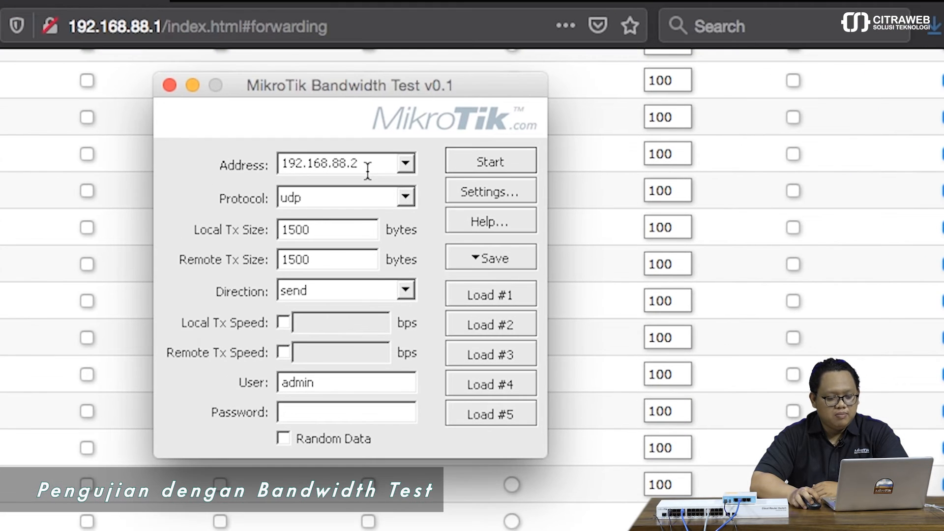
click(370, 165)
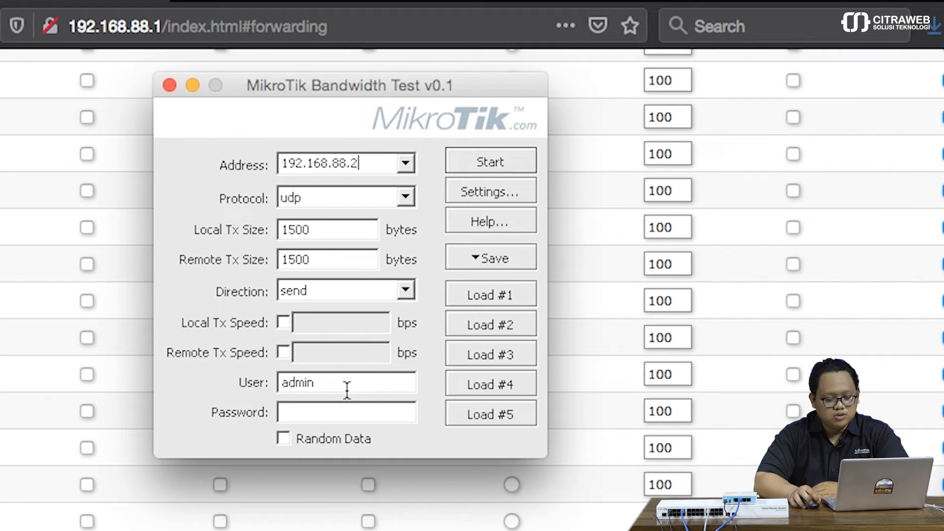
click(473, 161)
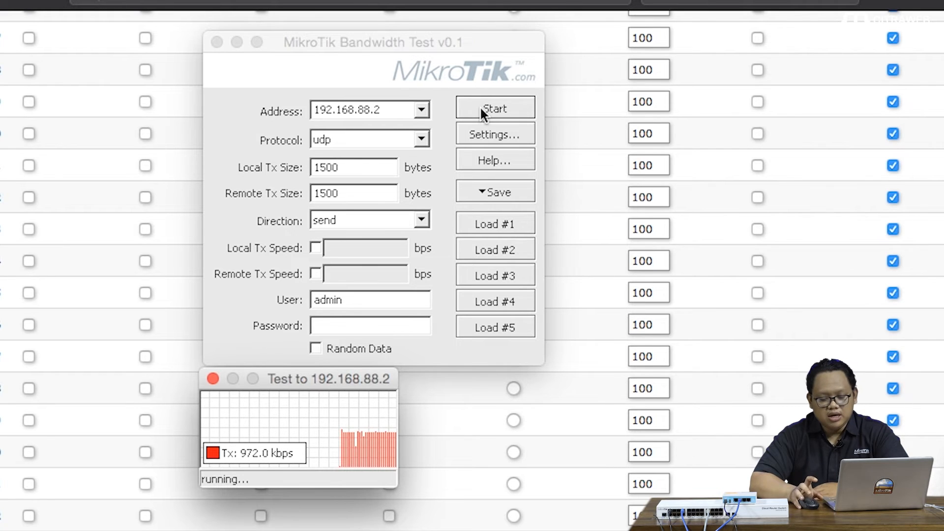
click(212, 379)
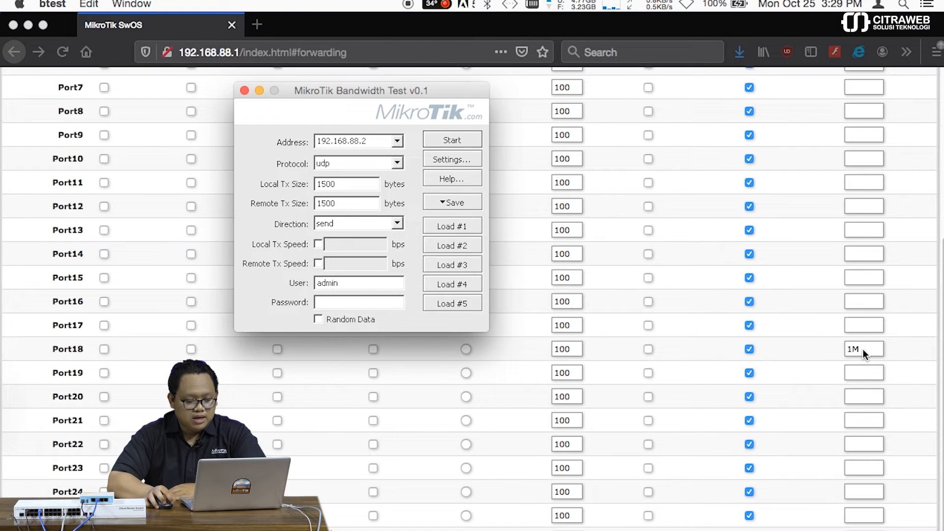
click(864, 350)
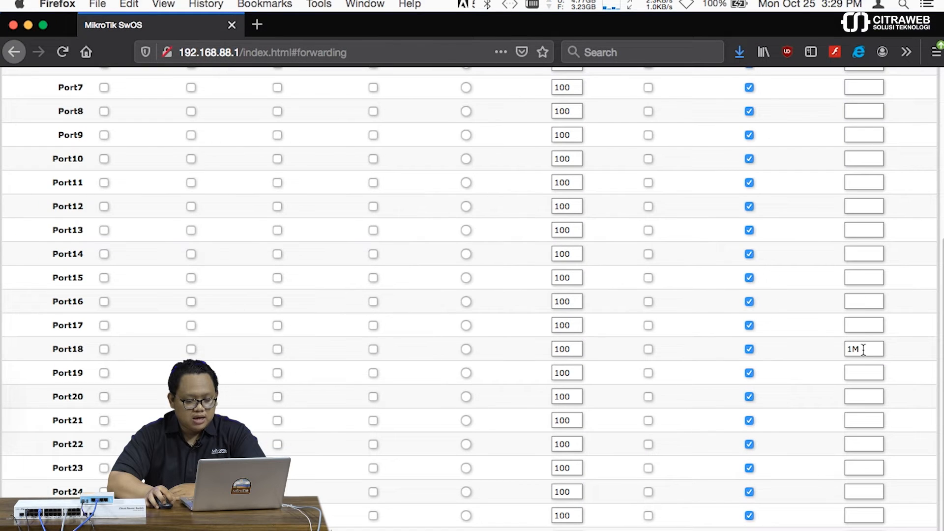
Clear Port18's 1M ingress rate, apply it, and reopen Bandwidth Test.
double_click(863, 349)
key(BackSpace)
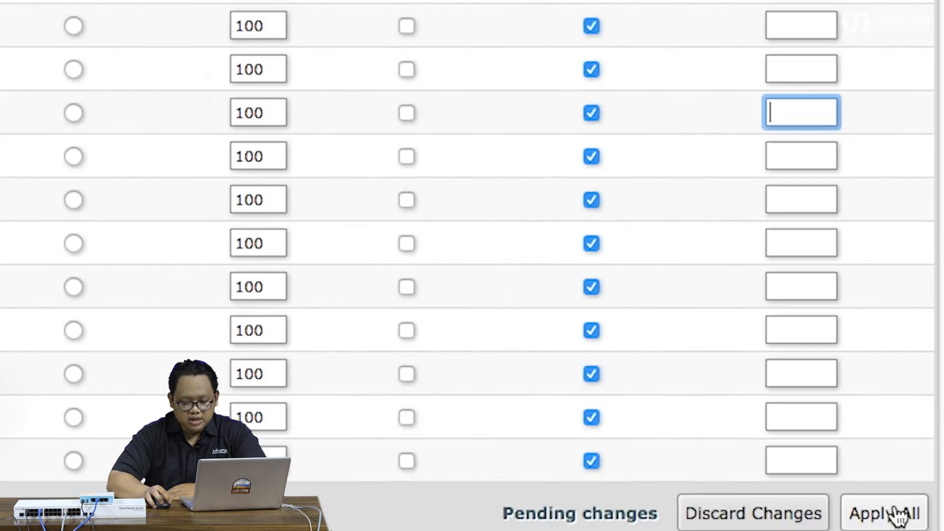
click(918, 530)
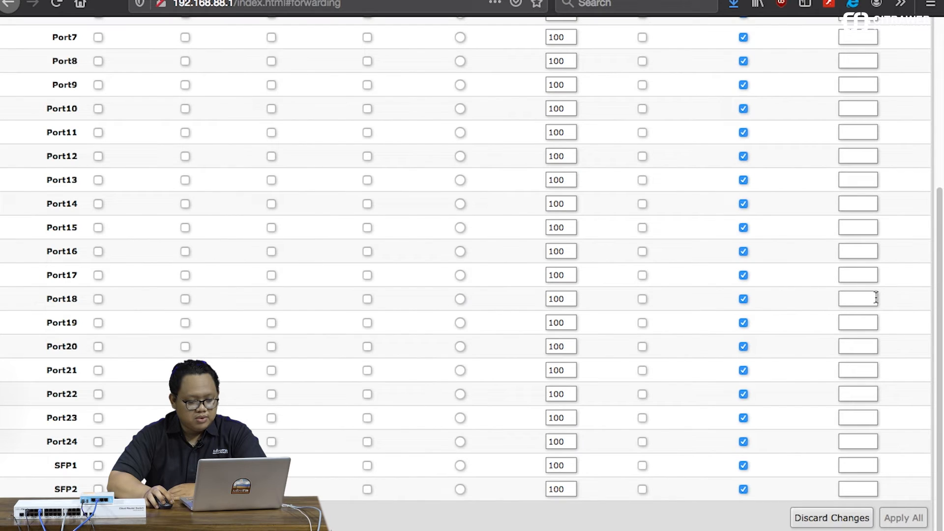
mouse_move(579, 525)
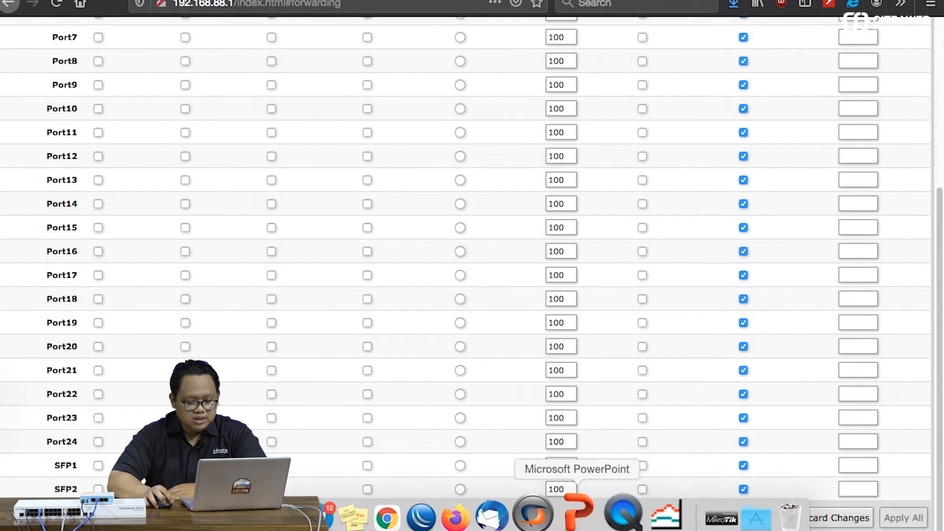
click(648, 519)
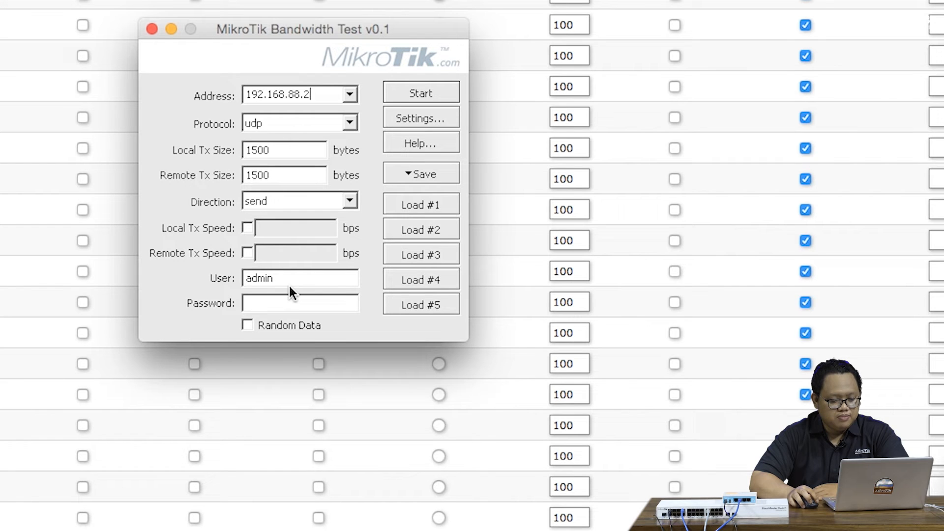
Rerun the Bandwidth Test to 192.168.88.2 with Port18 now unlimited.
click(408, 96)
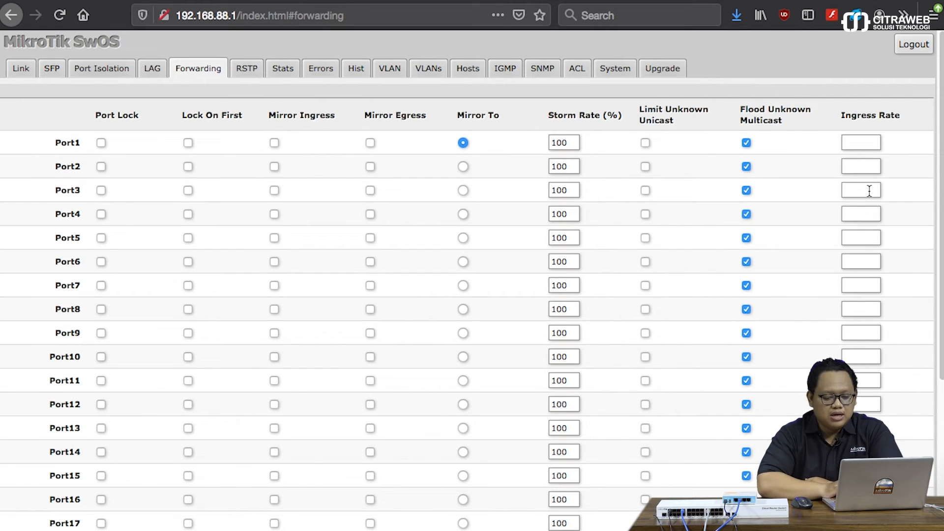
click(578, 70)
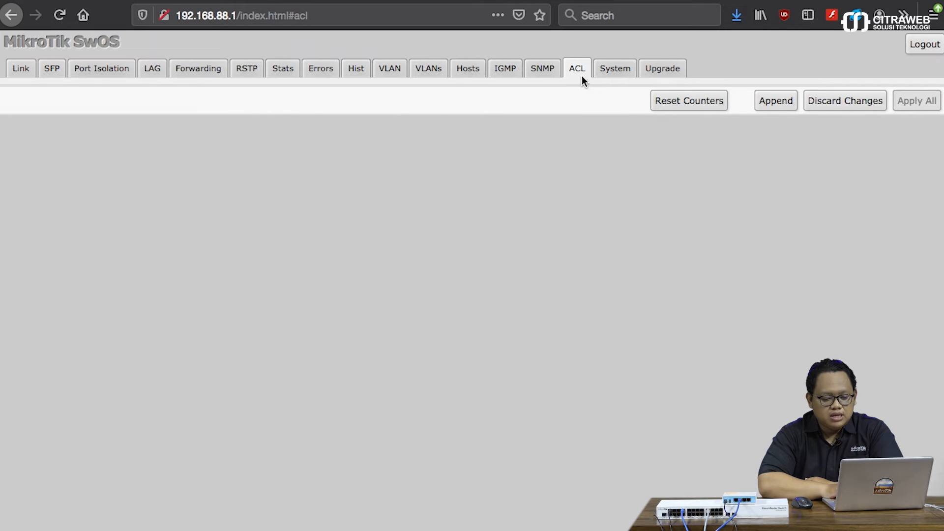
click(777, 106)
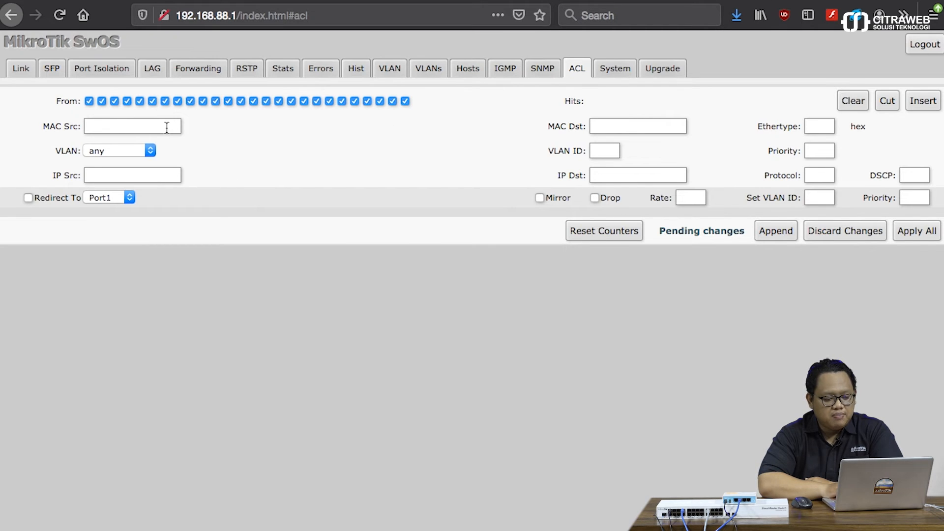
click(168, 170)
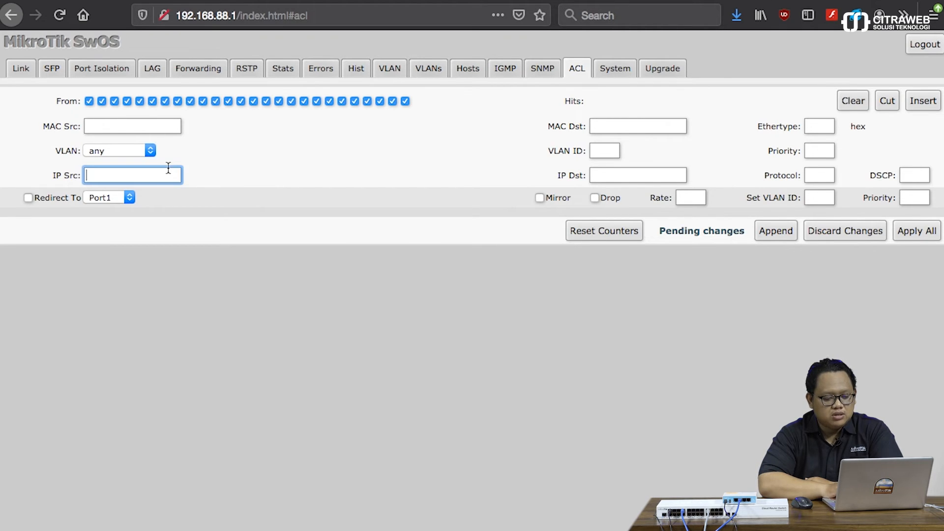
click(629, 127)
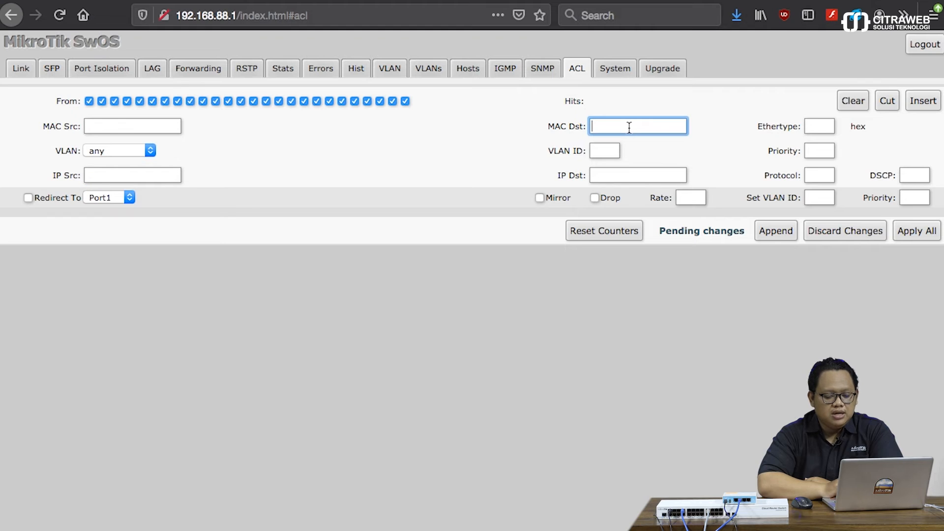
click(615, 151)
click(620, 174)
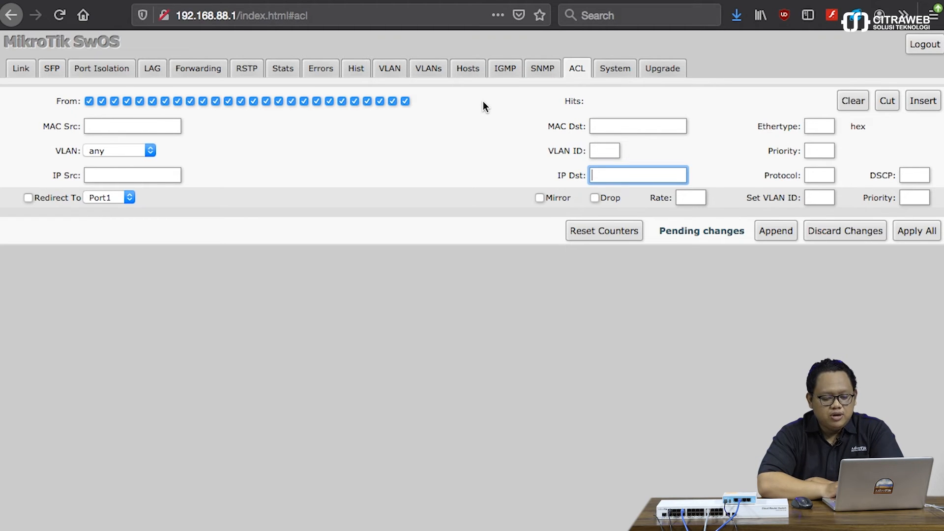
click(699, 198)
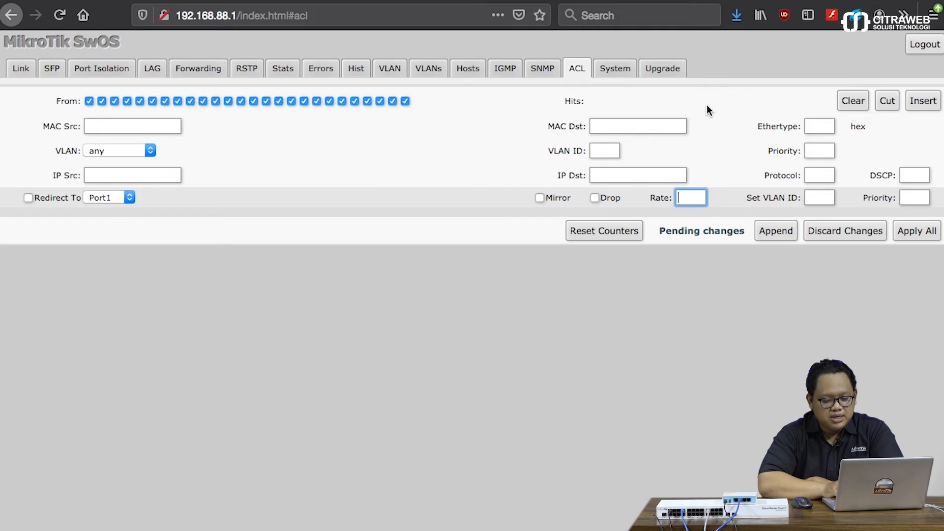
Create an ACL rule from source 192.168.88.100 to destination 192.168.88.2 with rate 1M, and apply it.
click(169, 175)
text(192)
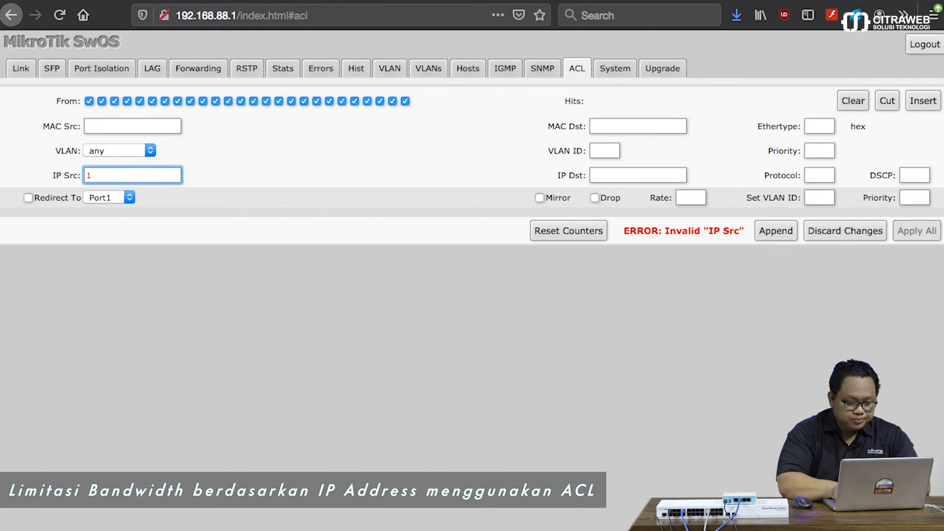
text(.168.)
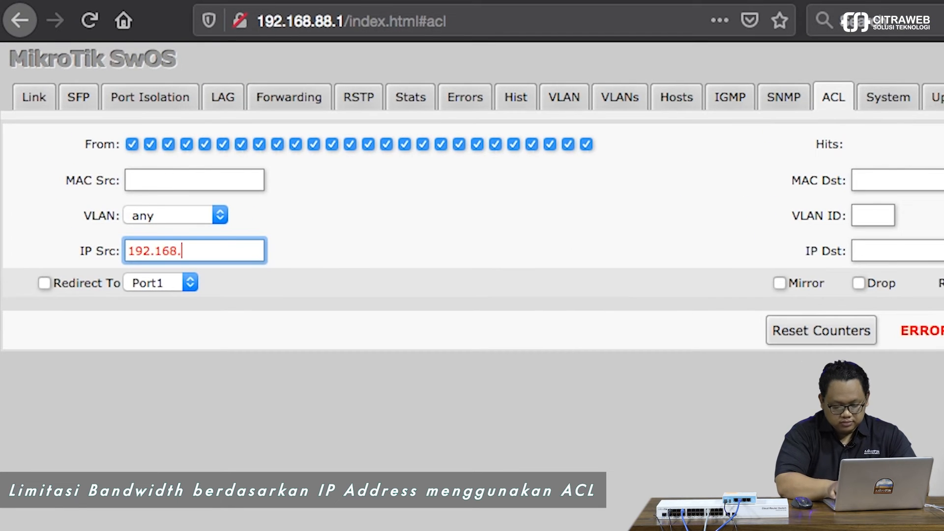
text(88)
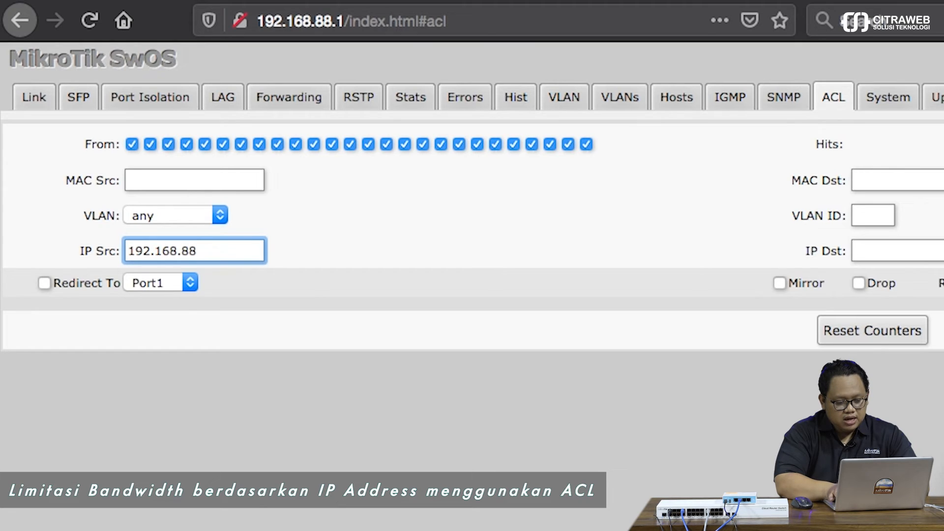
text(.)
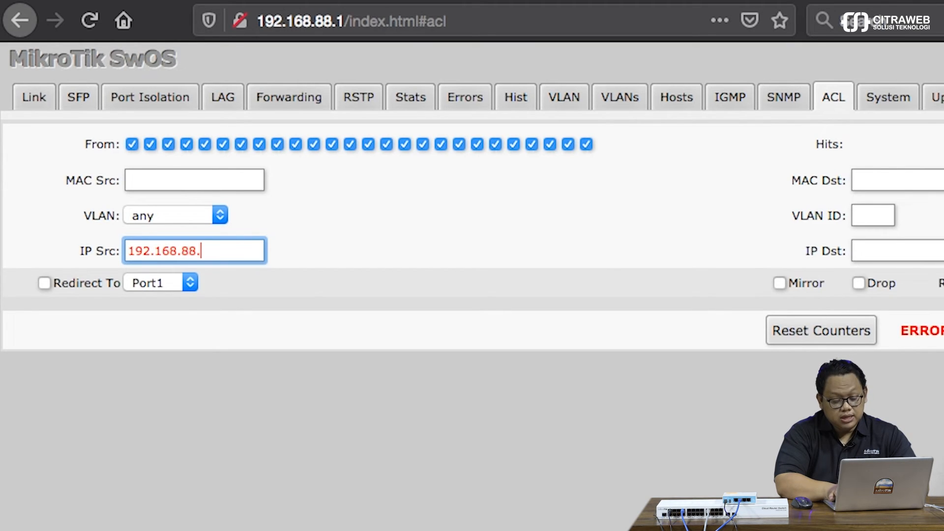
text(1)
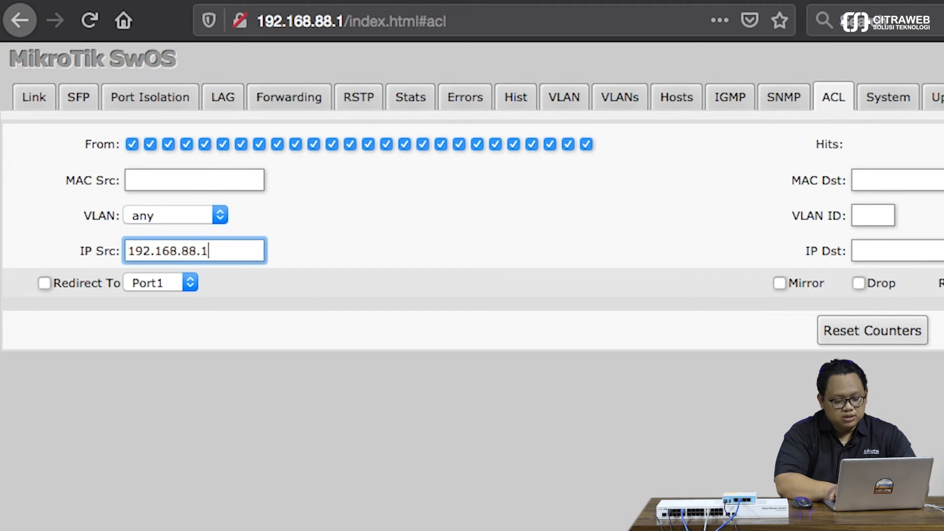
text(00)
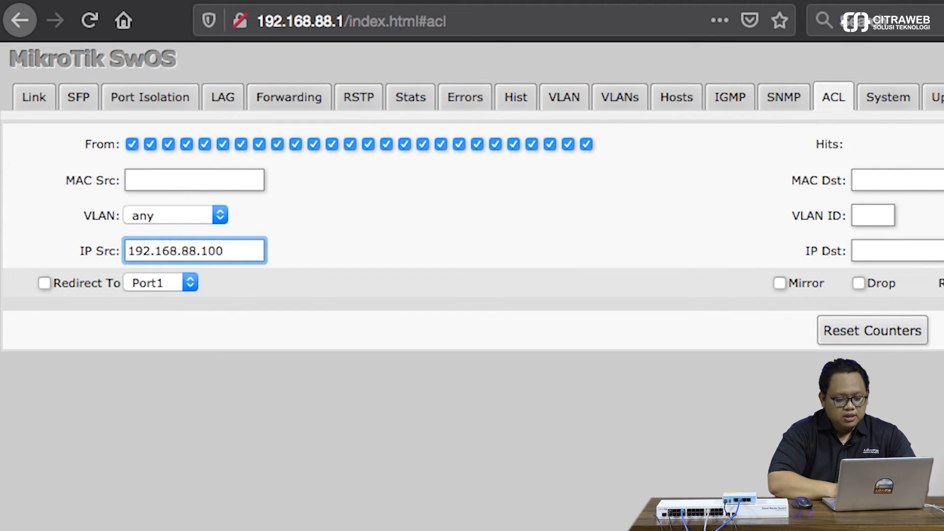
click(475, 253)
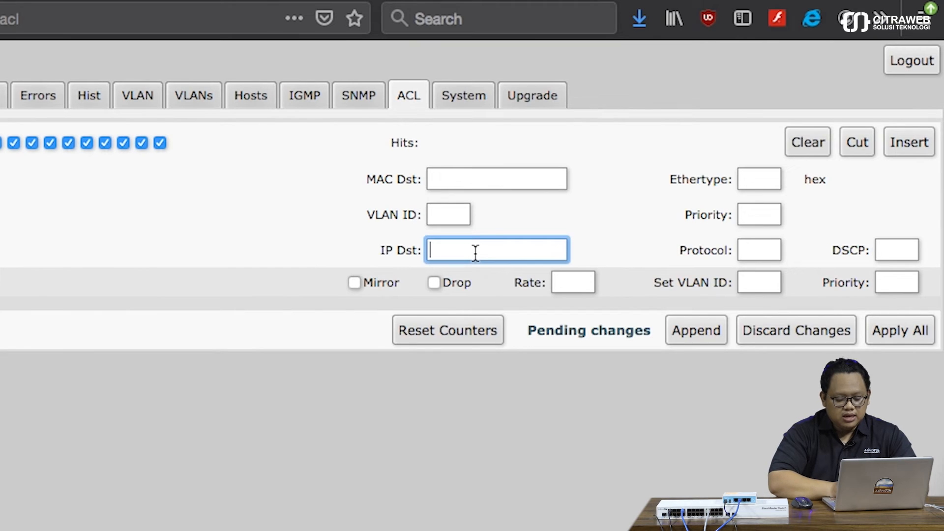
text(192.168.88.2)
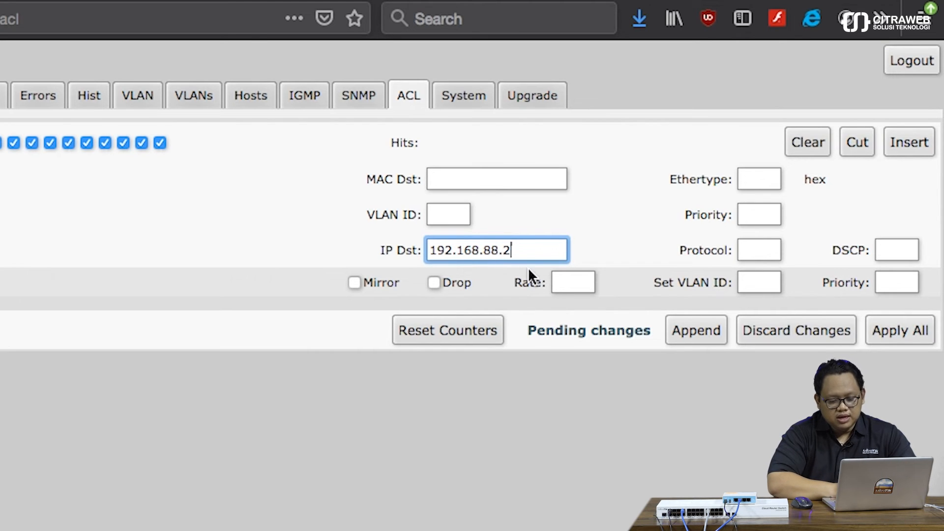
click(569, 282)
text(1M)
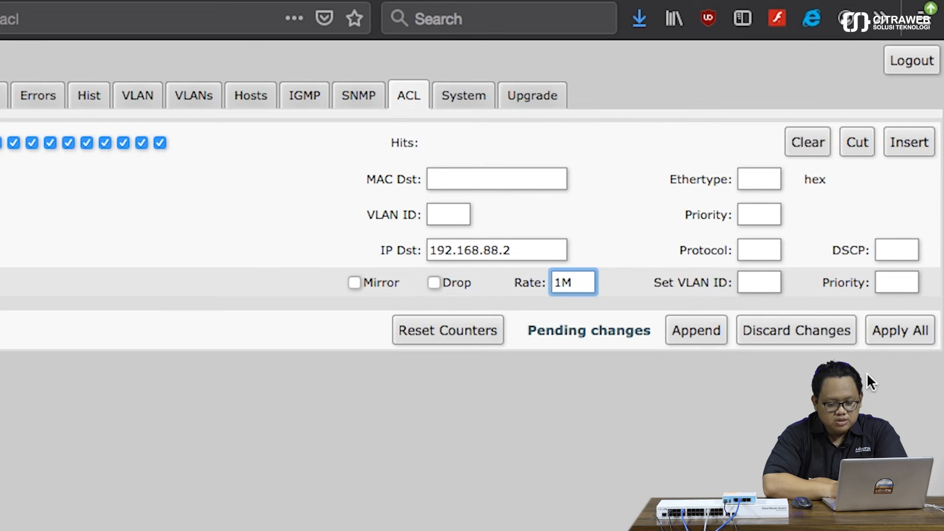
click(897, 340)
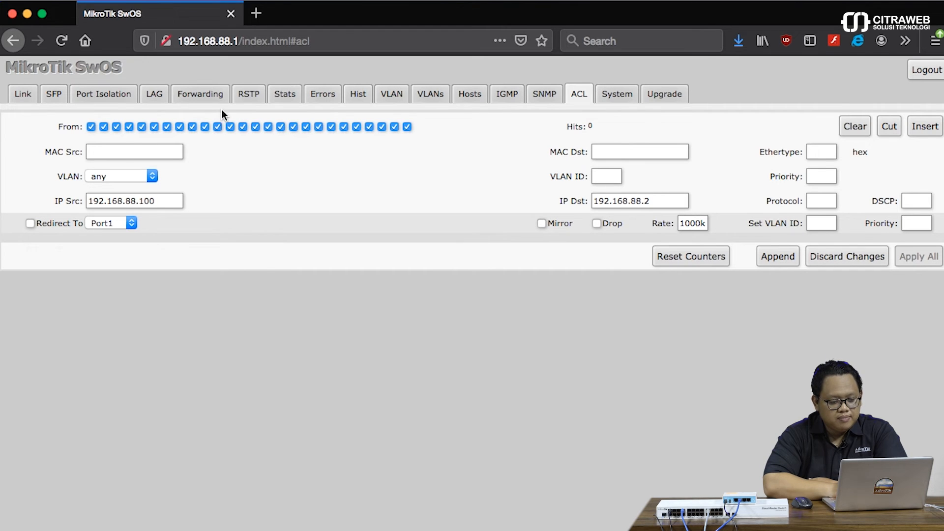
click(204, 95)
scroll(404, 394, down, 4)
scroll(406, 377, down, 2)
scroll(406, 377, up, 6)
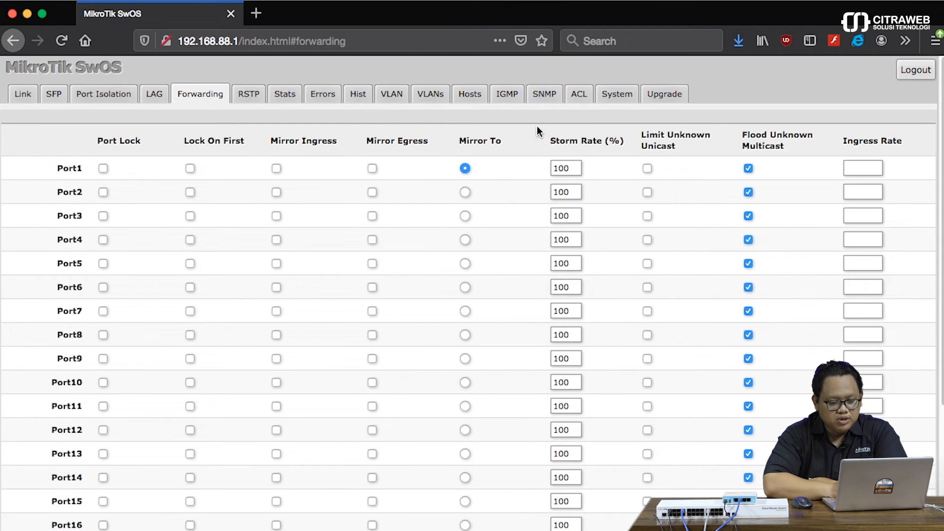
click(579, 97)
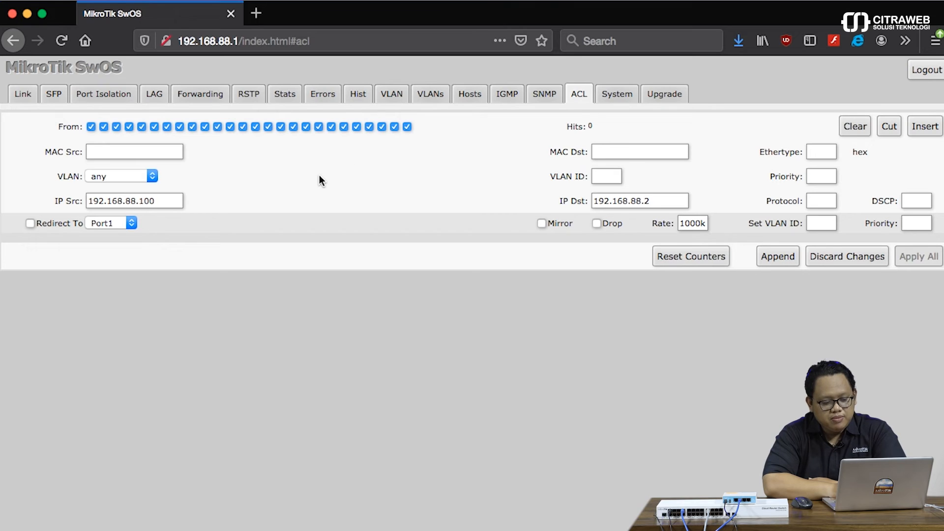
click(174, 202)
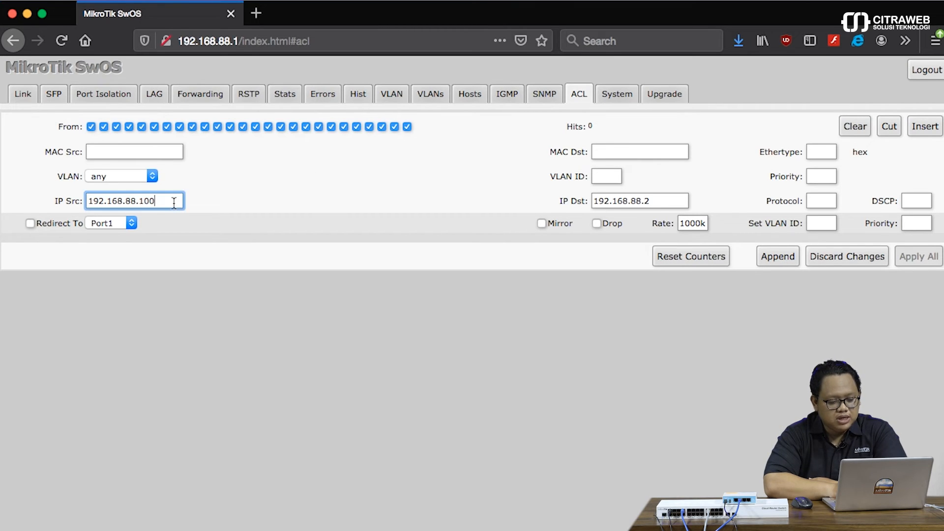
click(663, 200)
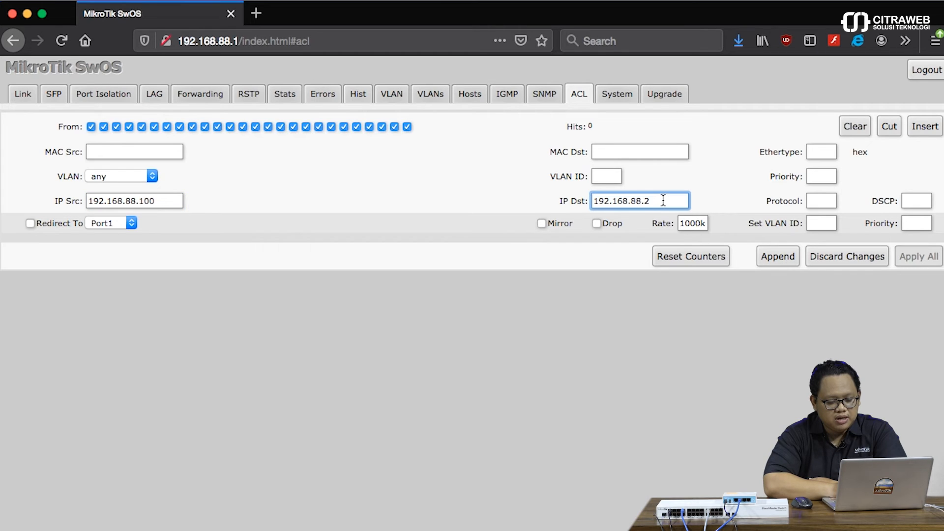
click(695, 224)
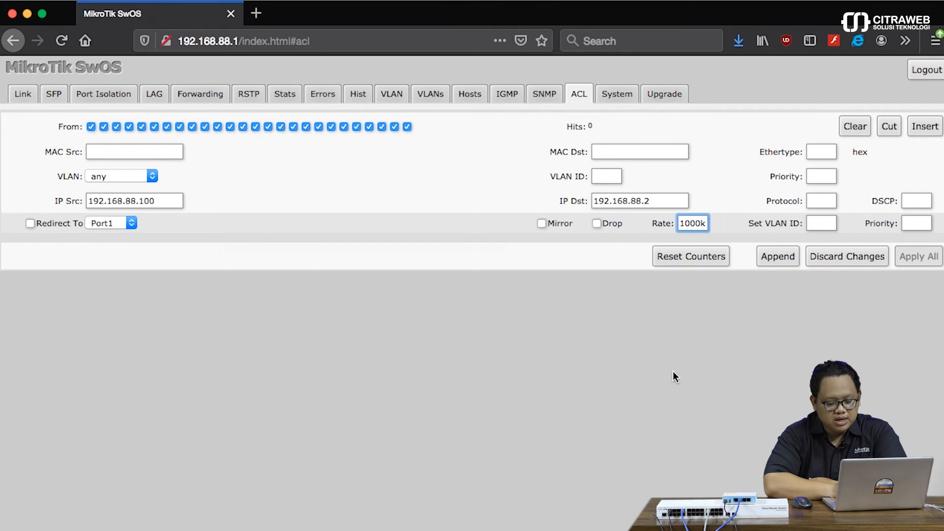
Run a btest.exe UDP test to 192.168.88.2, confirming throughput stays near 971 kbps.
click(685, 529)
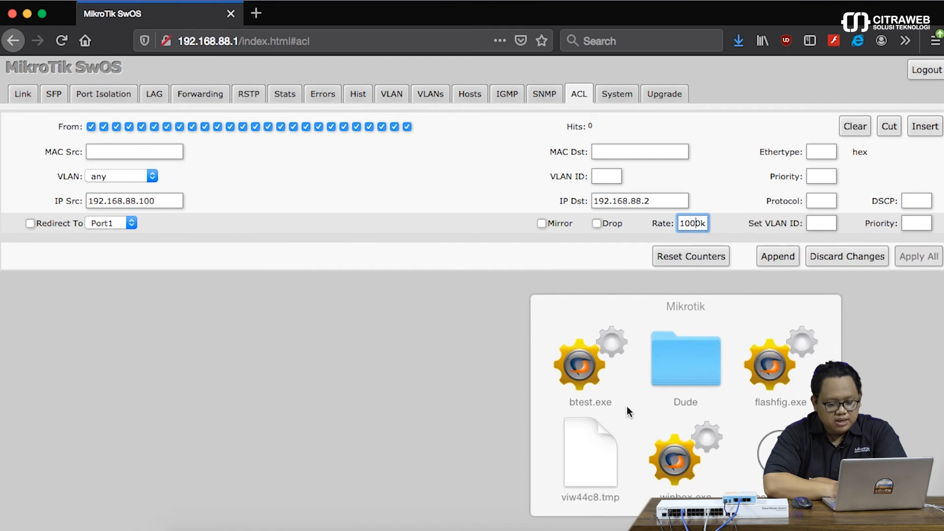
click(592, 367)
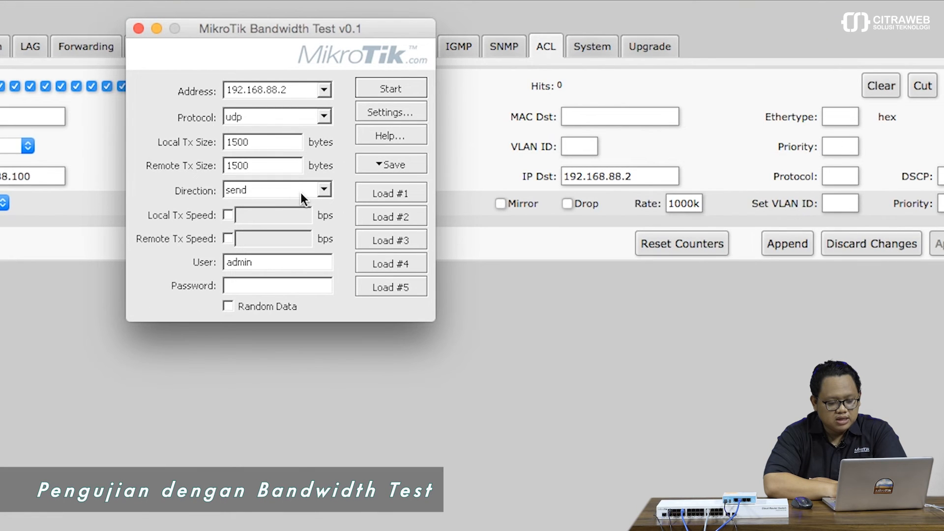
click(389, 90)
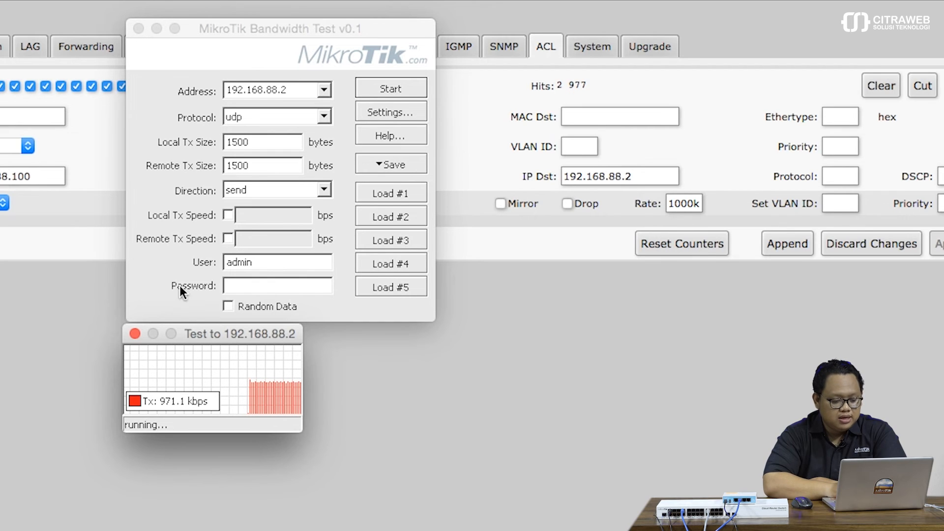
click(135, 333)
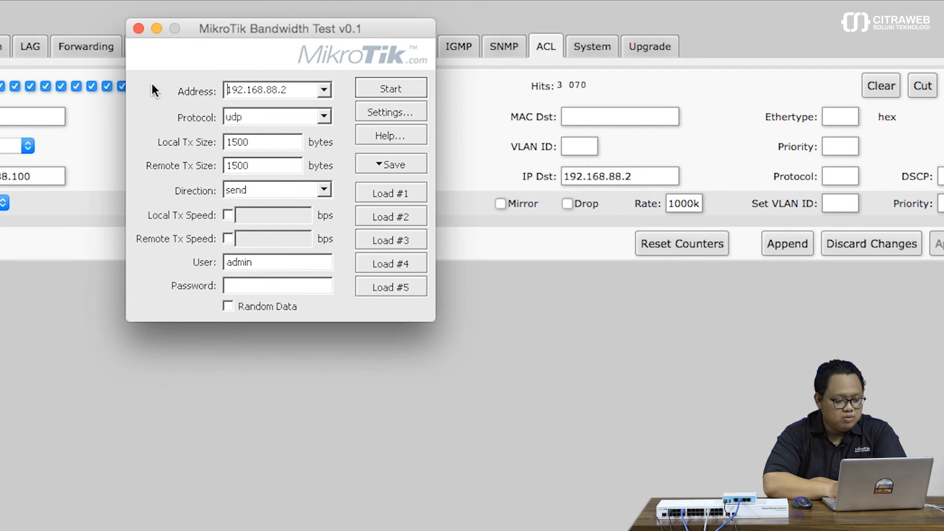
click(157, 30)
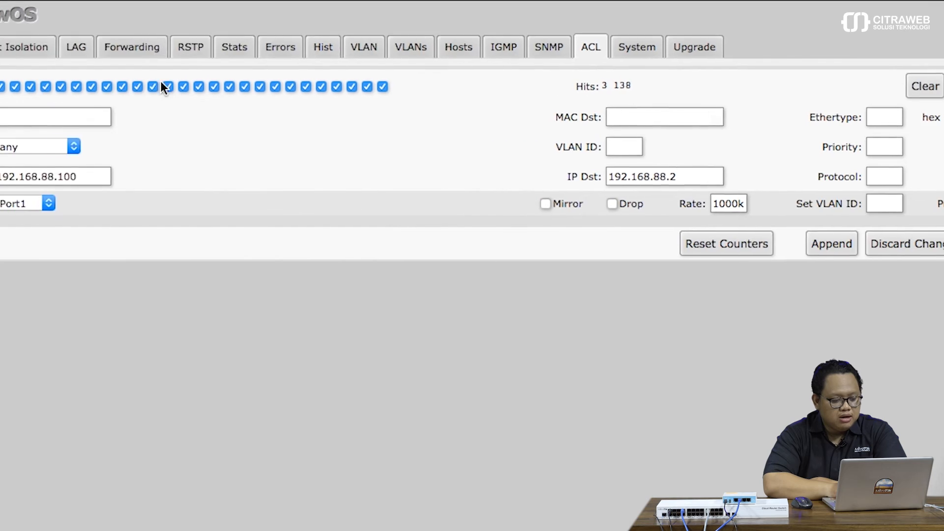
Change the ACL rule's source IP to 192.168.88.10 and apply it.
click(50, 174)
click(208, 176)
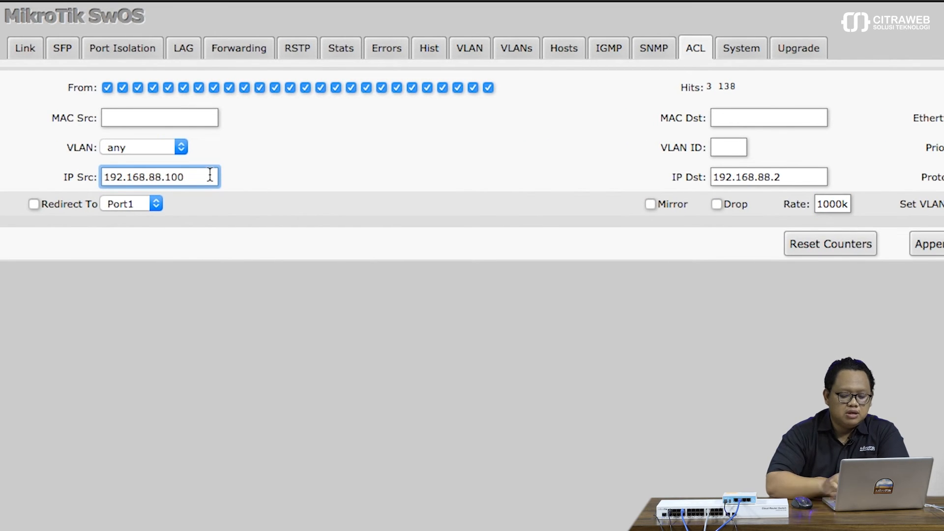
key(BackSpace)
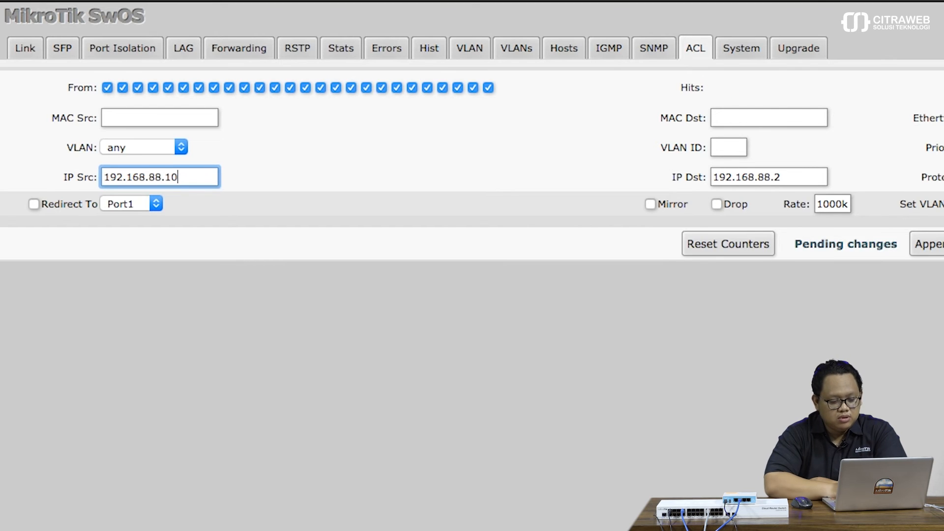
click(904, 259)
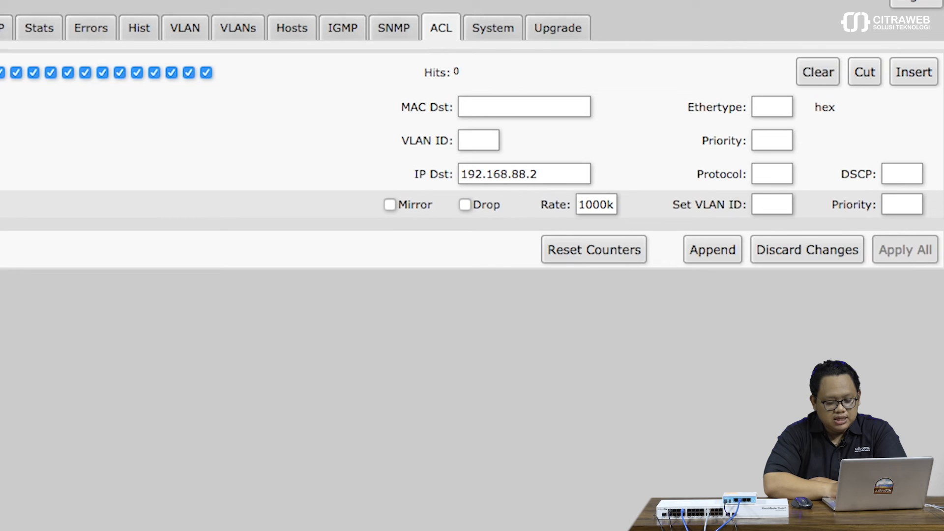
Rerun the bandwidth test to 192.168.88.2, now reaching 97.5 Mbps unthrottled.
drag(229, 22, 214, 11)
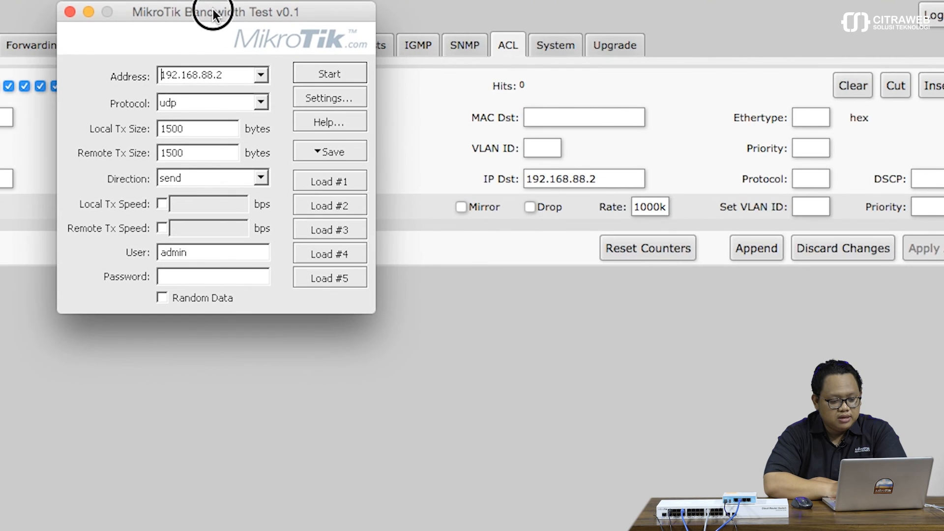
click(318, 73)
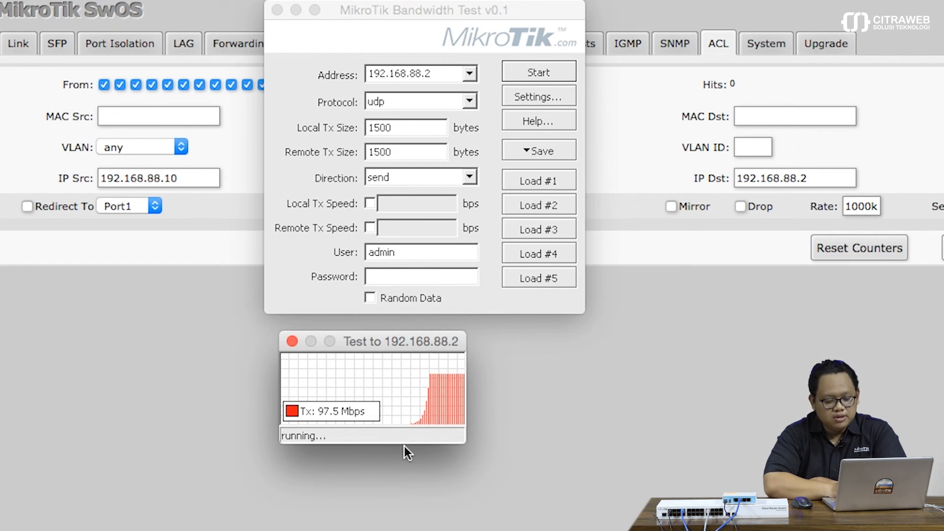
click(289, 338)
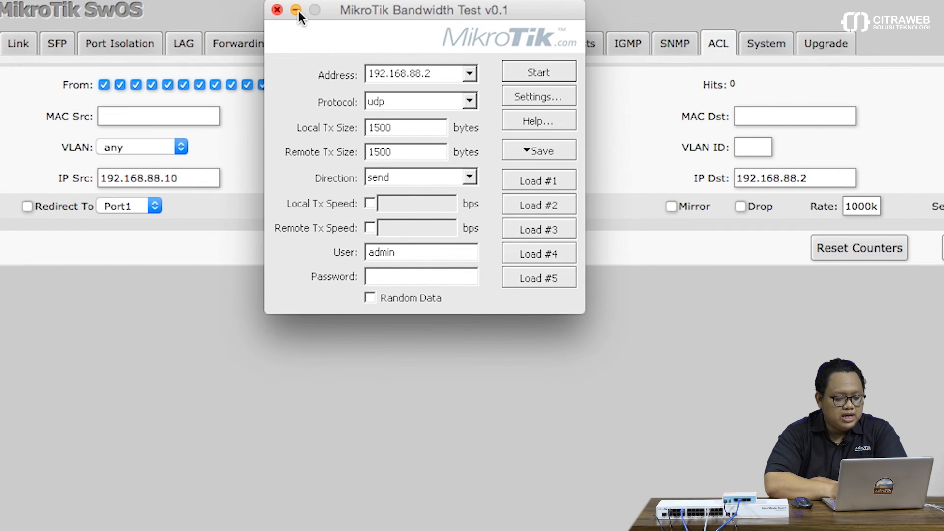
Set the ACL rule's Protocol to 6, restore source 192.168.88.100, and apply the rule.
click(297, 11)
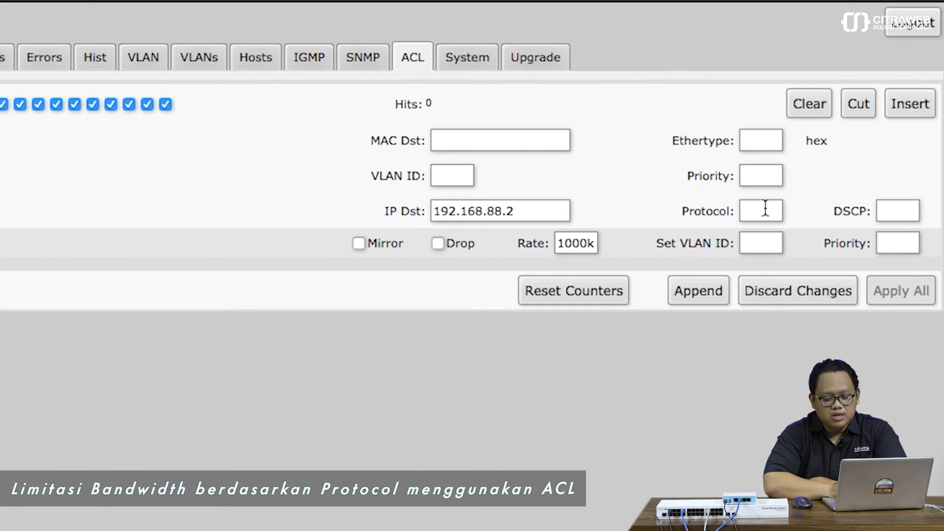
click(766, 207)
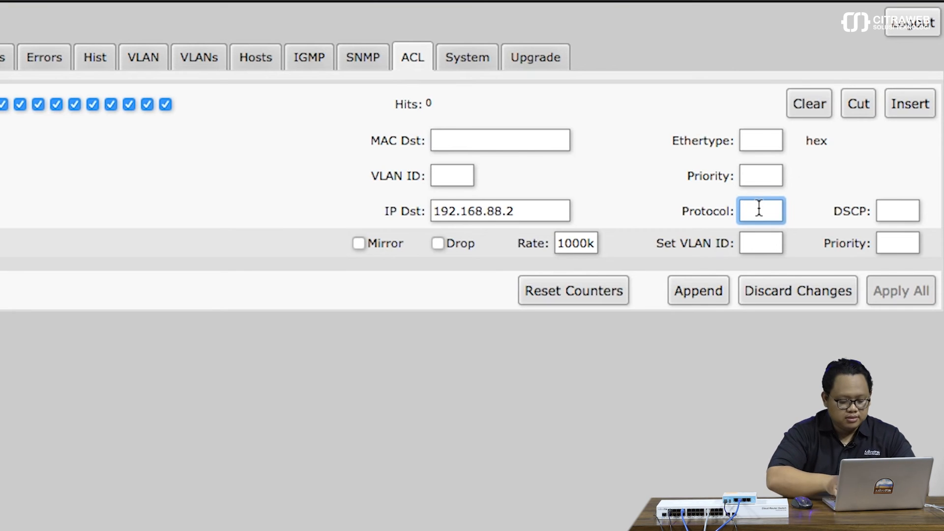
text(t)
key(BackSpace)
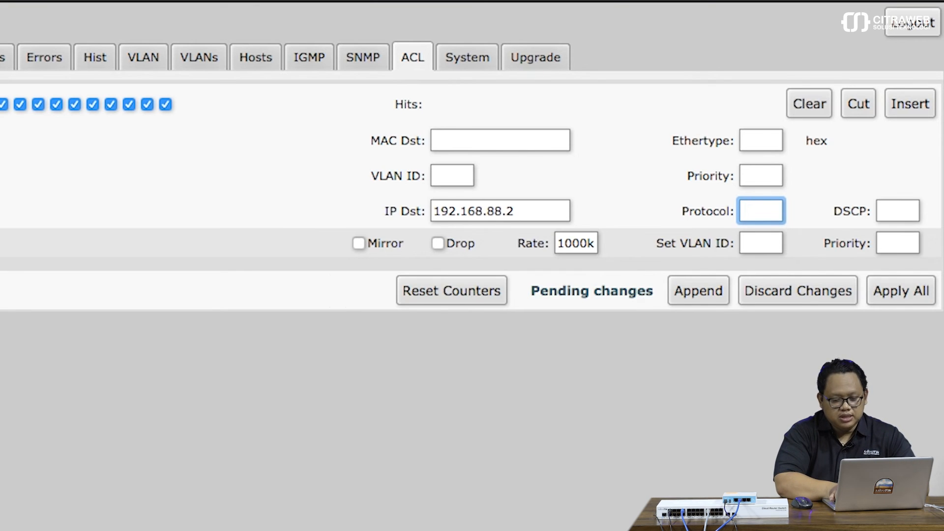
text(6)
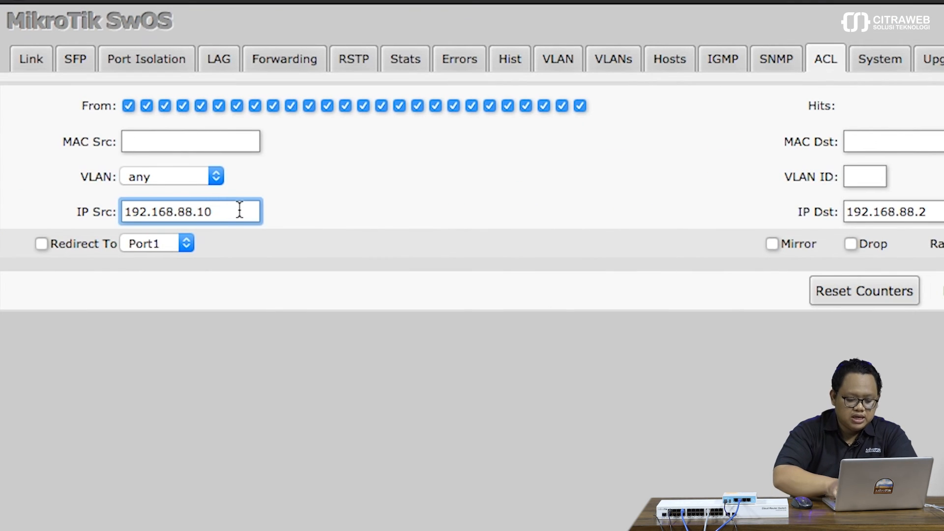
text(00)
click(919, 234)
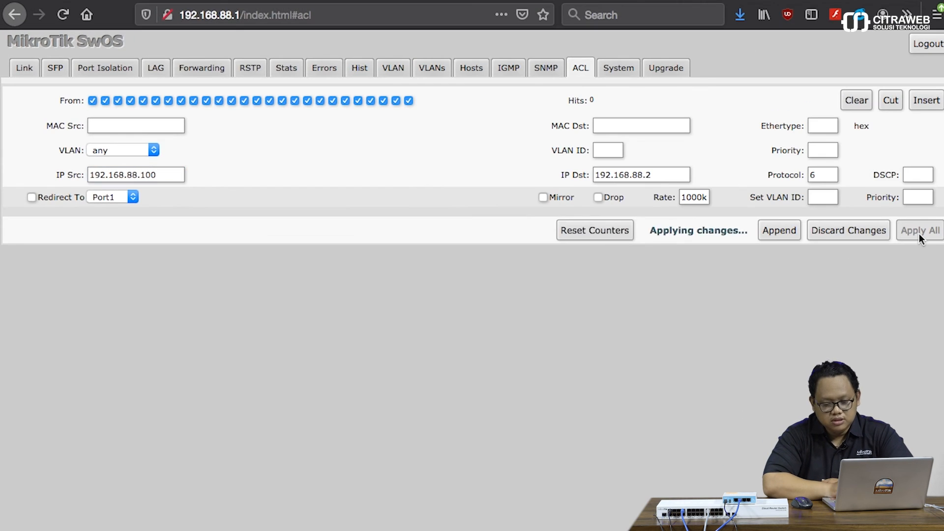
Run a UDP bandwidth test to 192.168.88.2, which stays unthrottled at 16.9 Mbps.
mouse_move(584, 522)
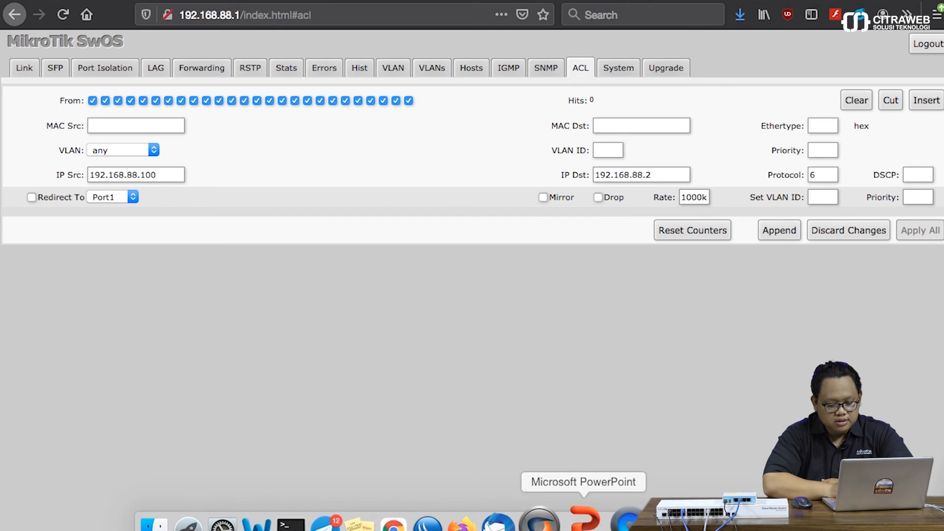
click(656, 521)
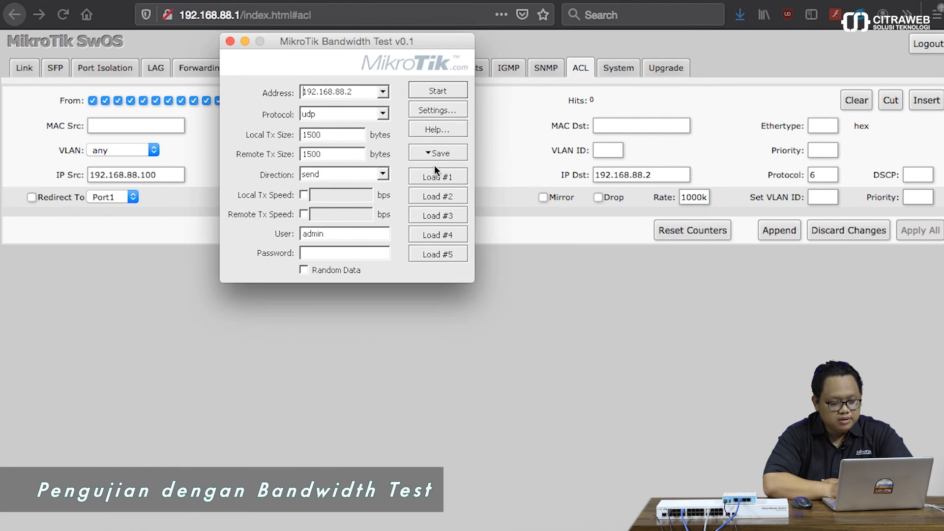
click(427, 90)
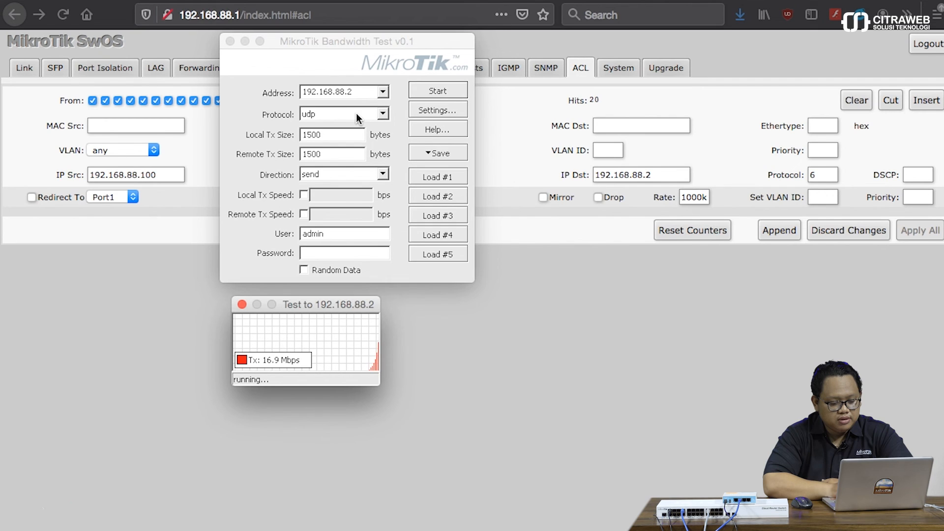
click(241, 307)
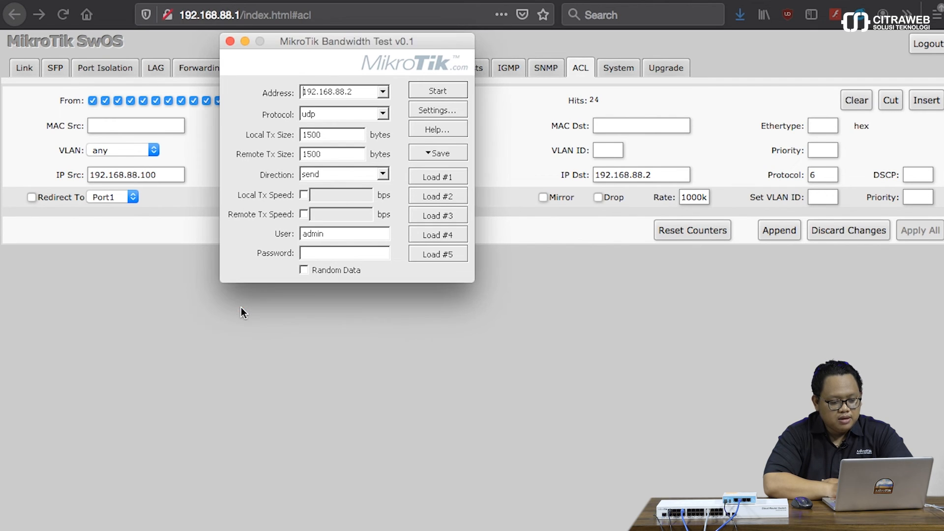
Switch the test protocol to tcp and rerun, showing throughput held to about 312 kbps.
click(383, 115)
click(371, 136)
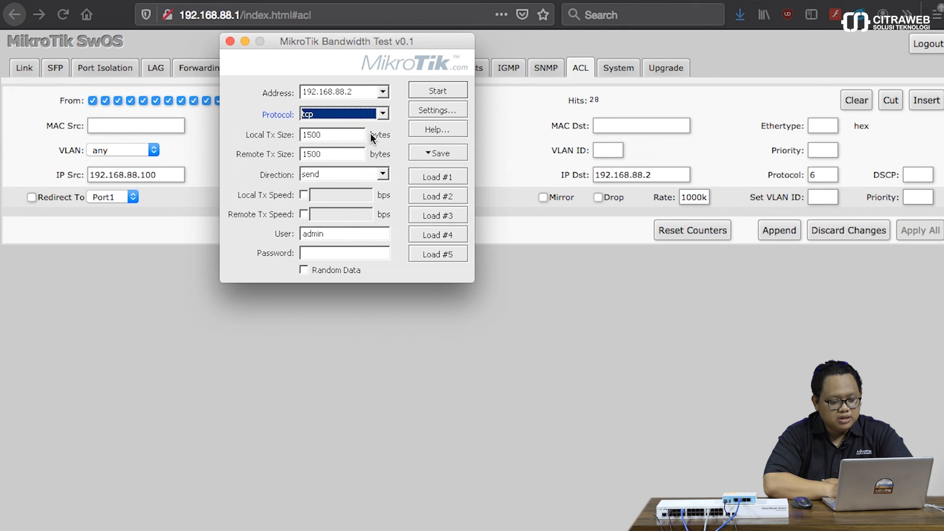
click(436, 88)
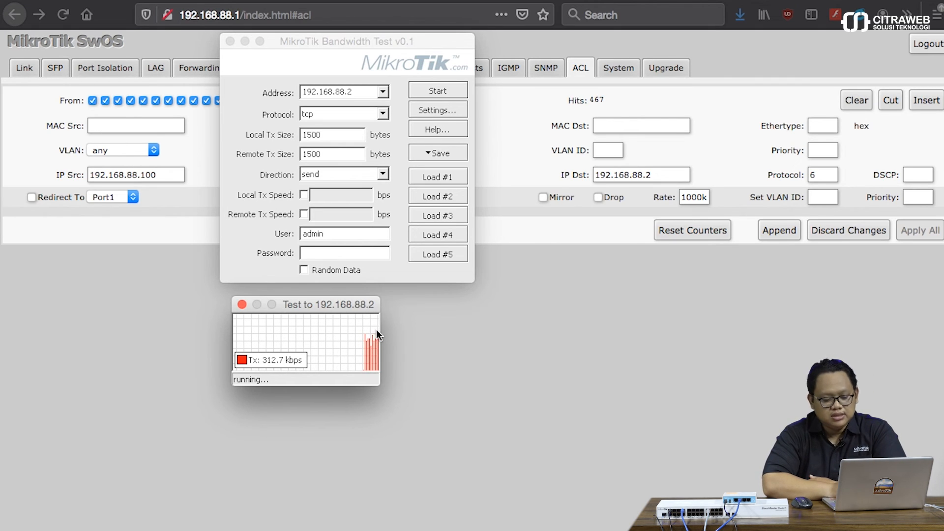
click(242, 304)
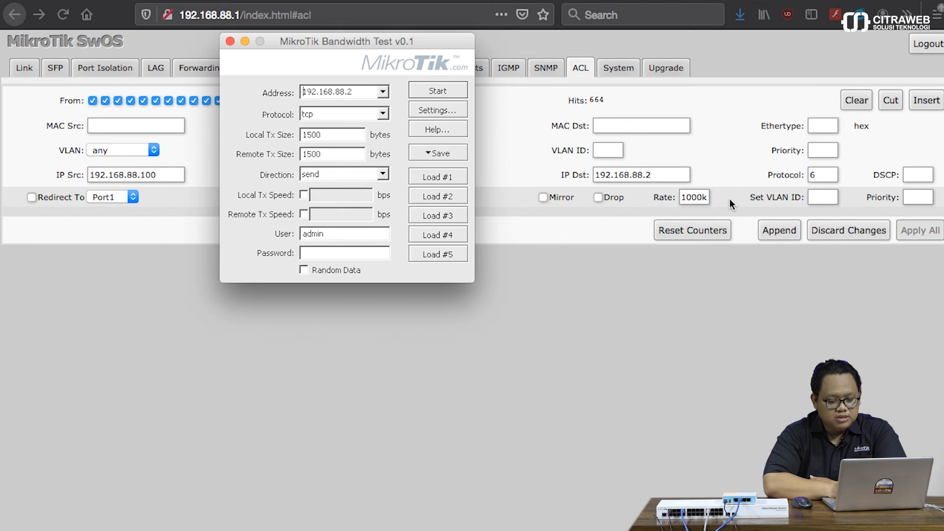
Clear the ACL rule's 1000k Rate value and apply the rule without a limit.
click(696, 196)
double_click(697, 196)
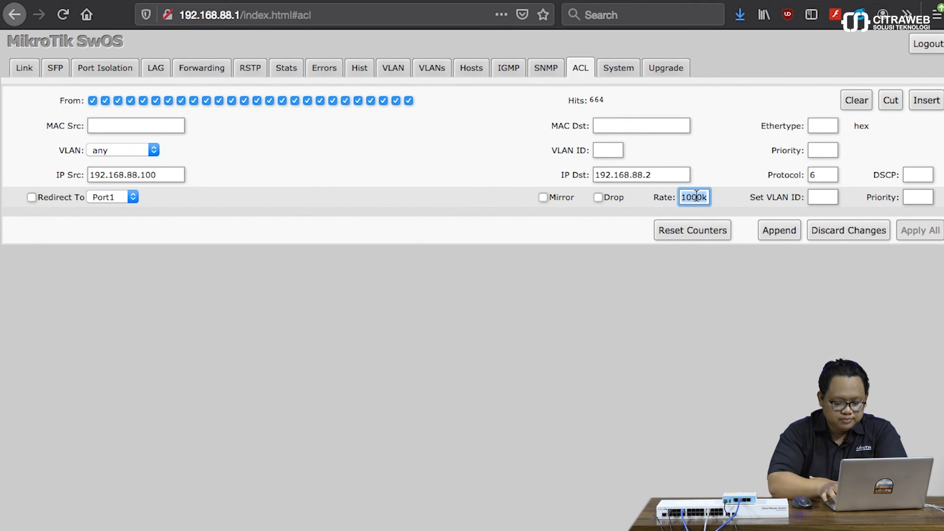
key(BackSpace)
click(929, 232)
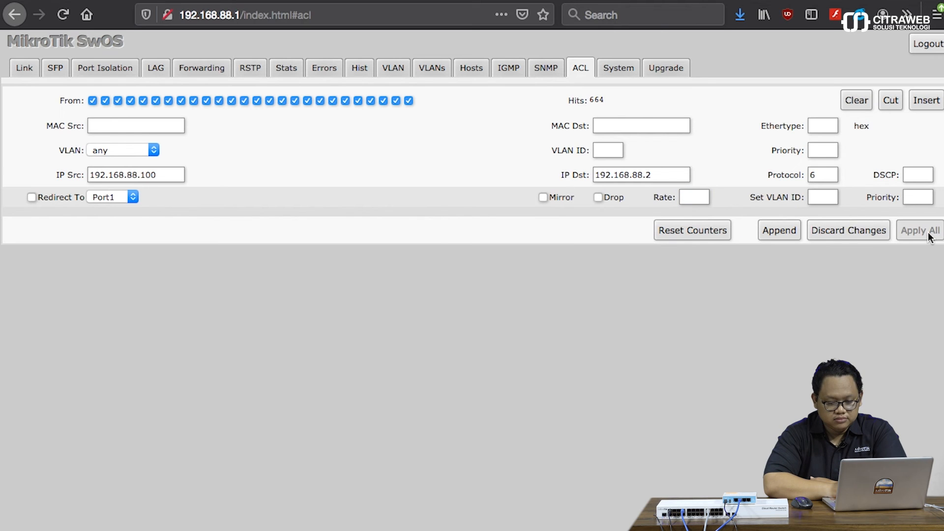
Run a tcp bandwidth test to 192.168.88.2, now reaching about 94 Mbps.
mouse_move(612, 520)
click(653, 521)
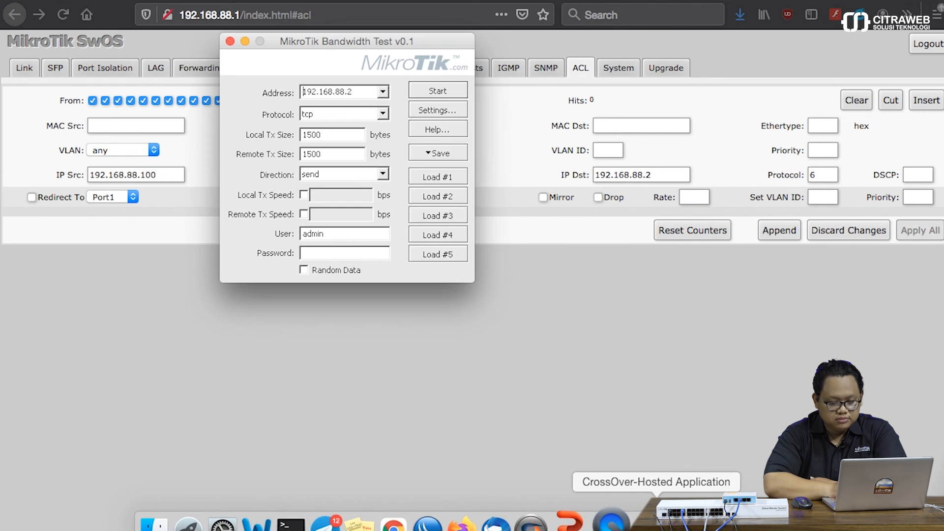
click(431, 90)
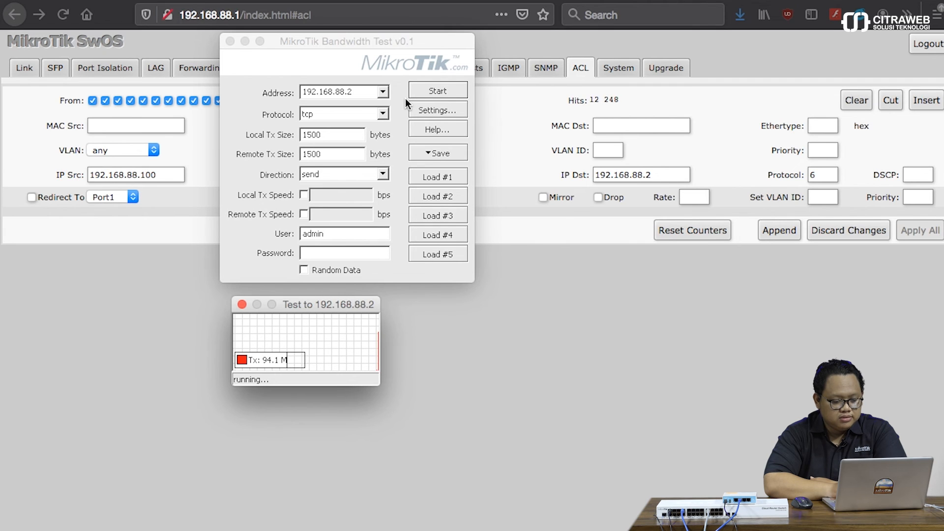
click(381, 111)
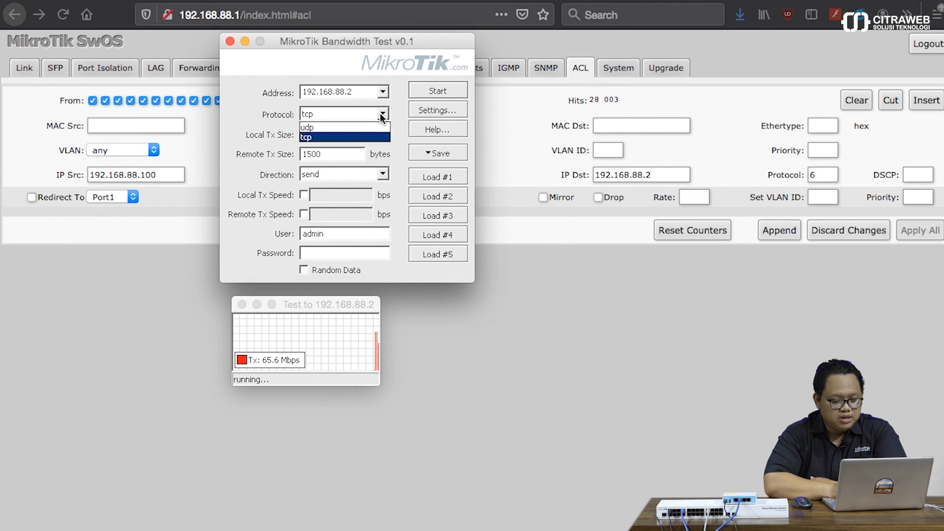
click(380, 112)
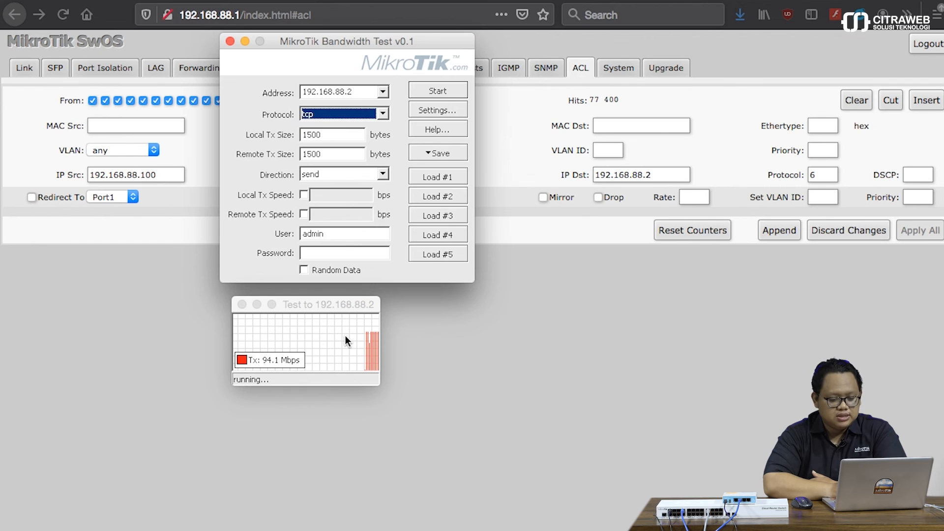
click(243, 305)
Return to the SwOS ACL rule's IP Dst and Rate fields to restore the 1000k limit.
click(304, 93)
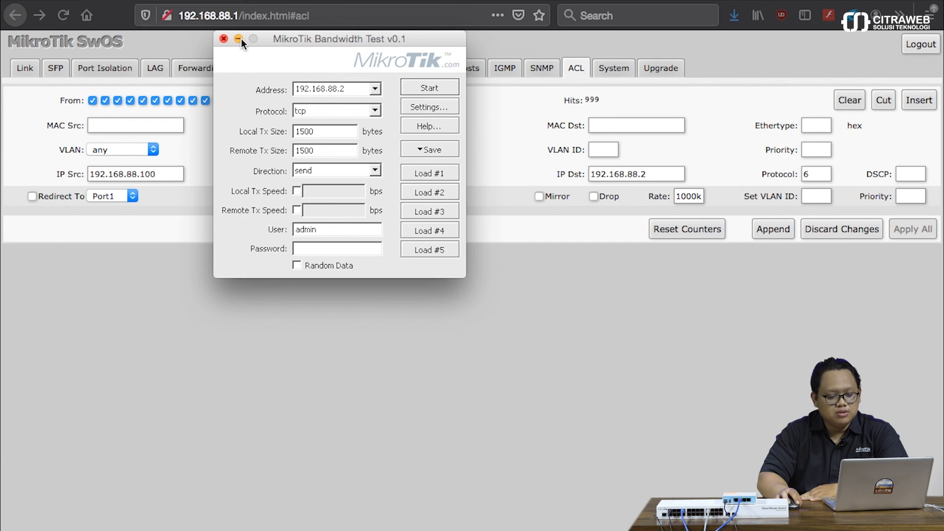
click(238, 39)
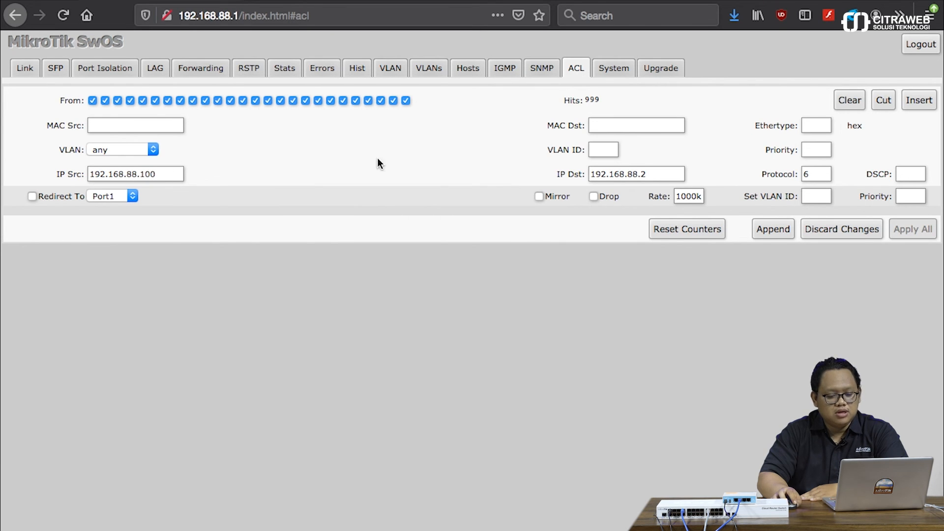
click(656, 174)
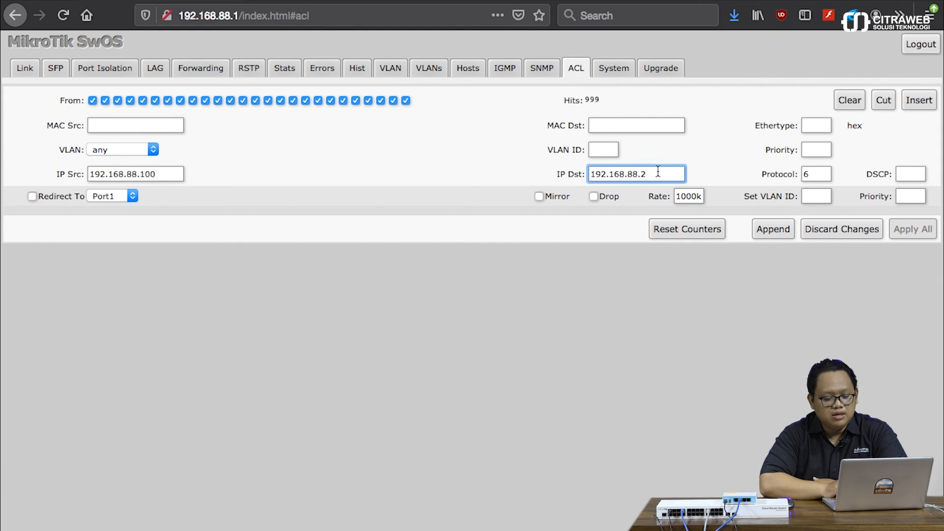
click(696, 194)
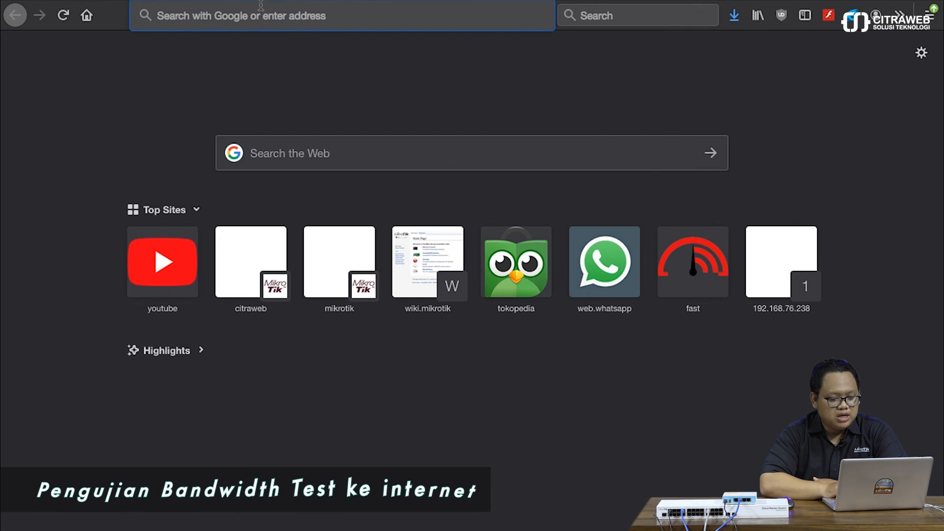
Run the fast.com speed test (85 Mbps download) and display its latency and upload details.
click(260, 6)
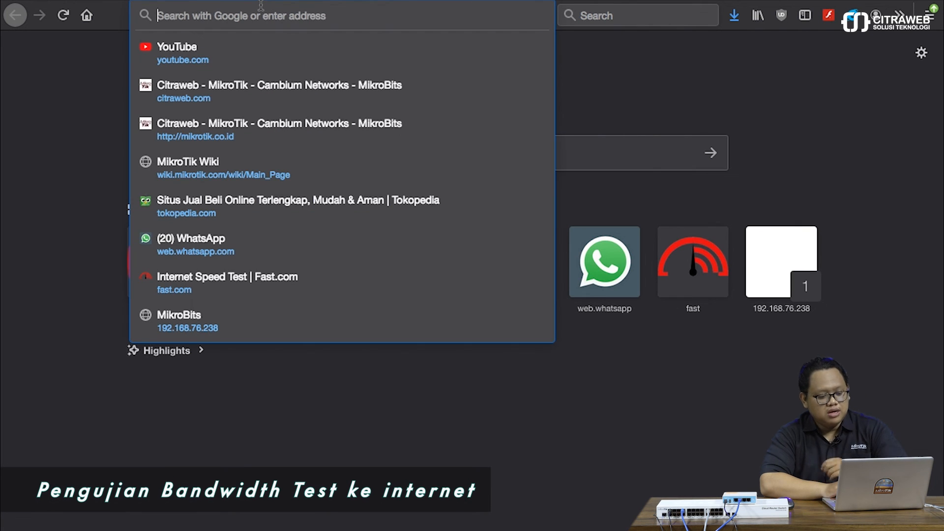
text(fas)
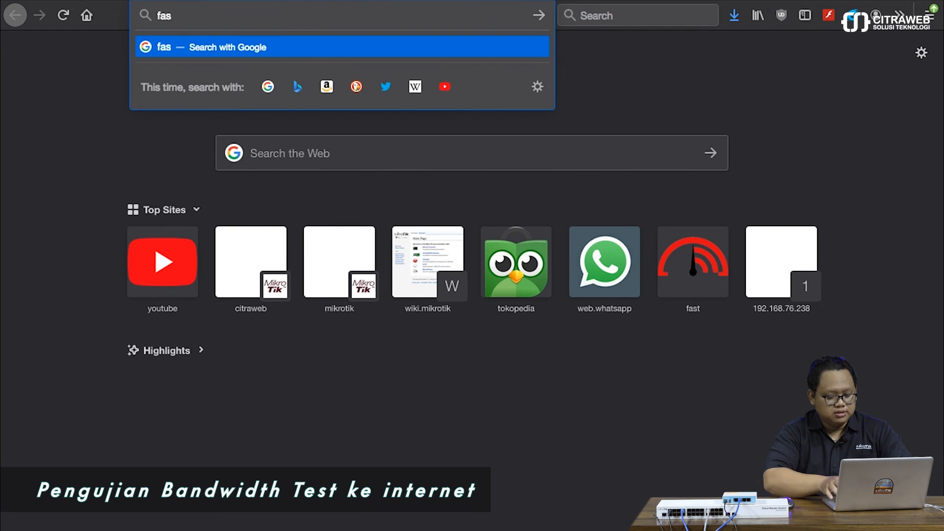
text(t.com)
key(Return)
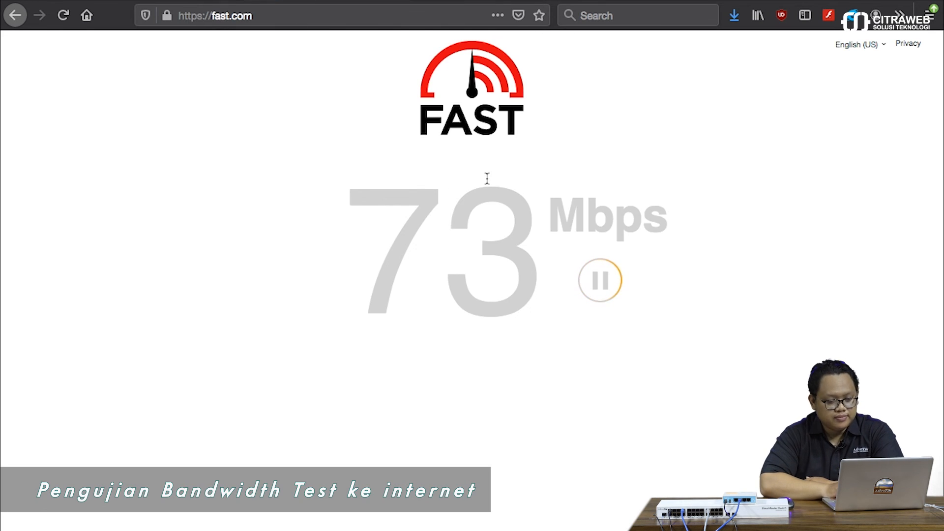
mouse_move(595, 522)
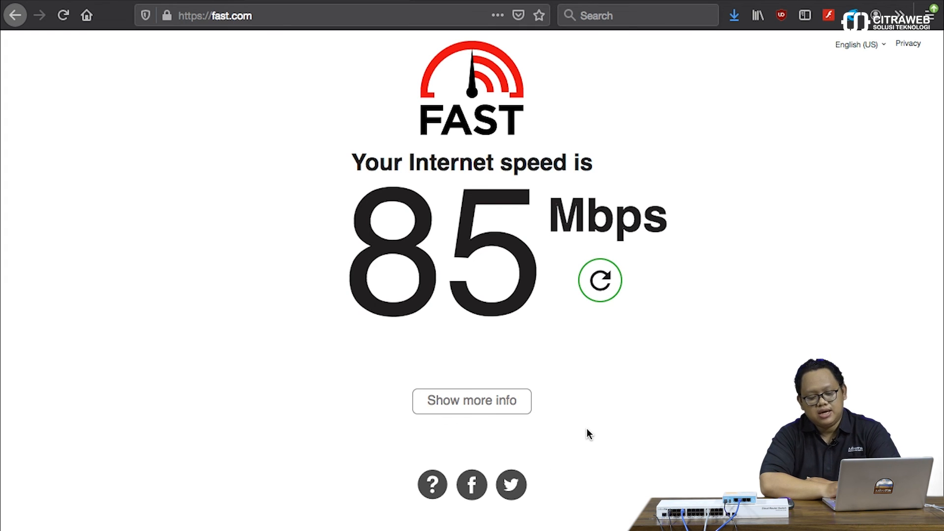
click(520, 408)
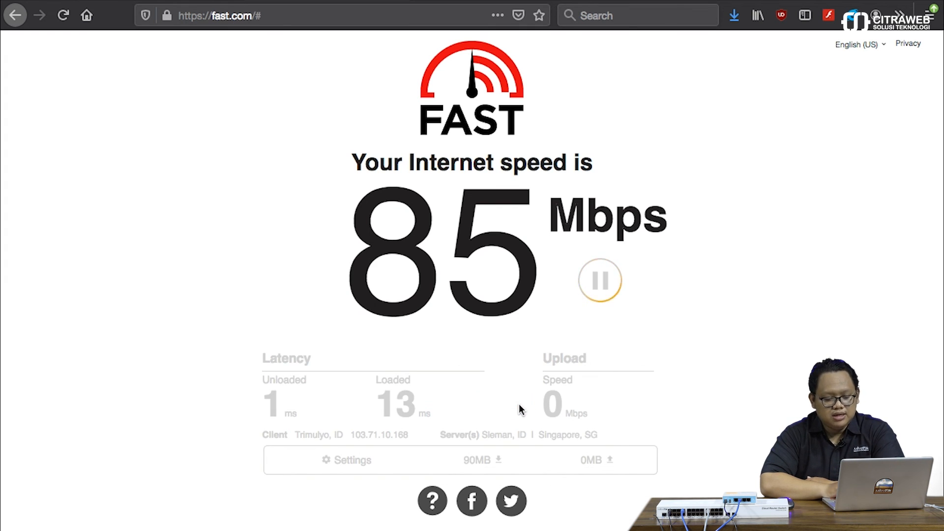